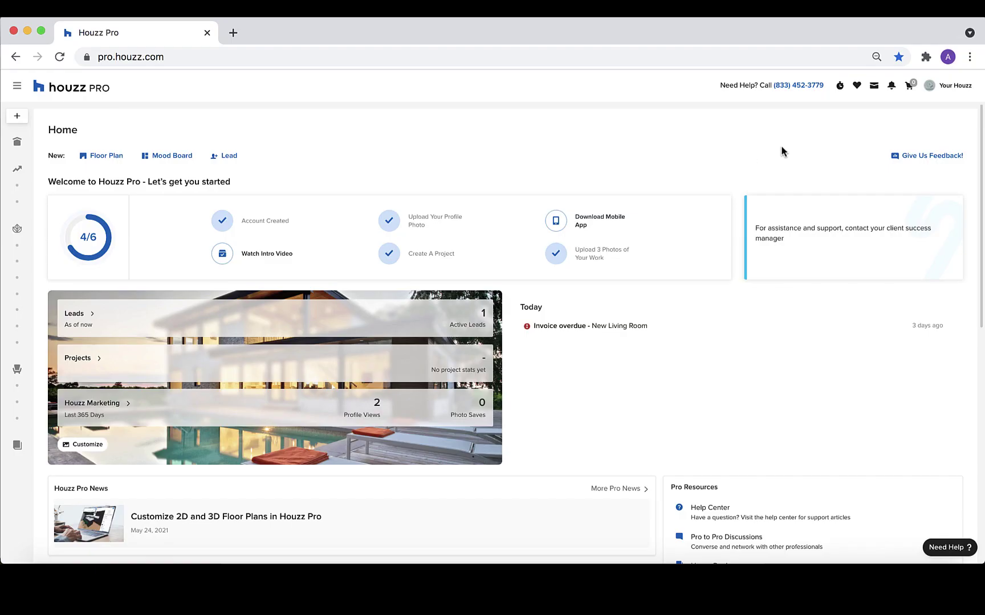
Go to Your Houzz > Houzz Pro Settings > Calendar to reach the calendar settings.
click(952, 86)
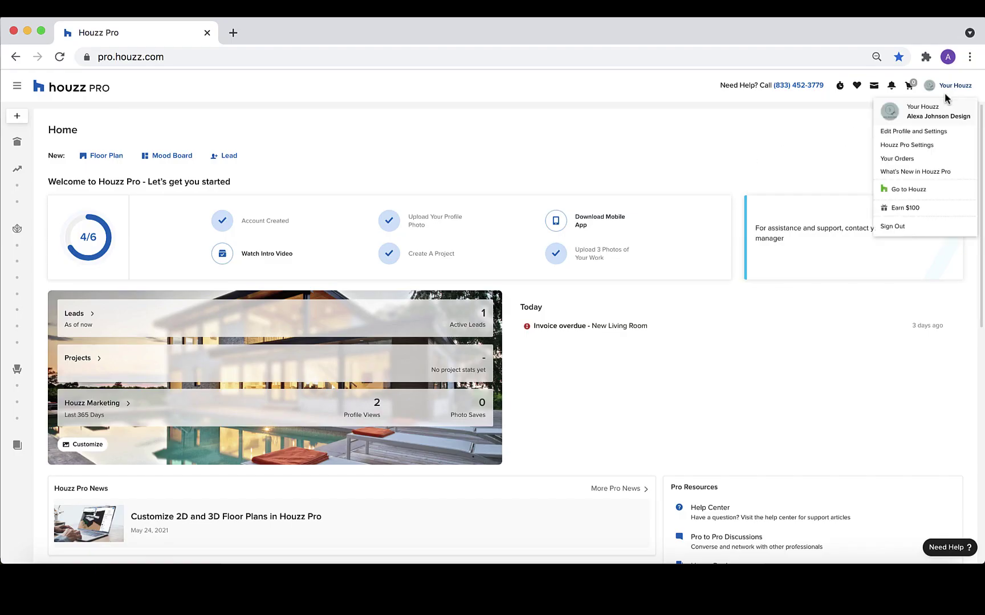
click(907, 146)
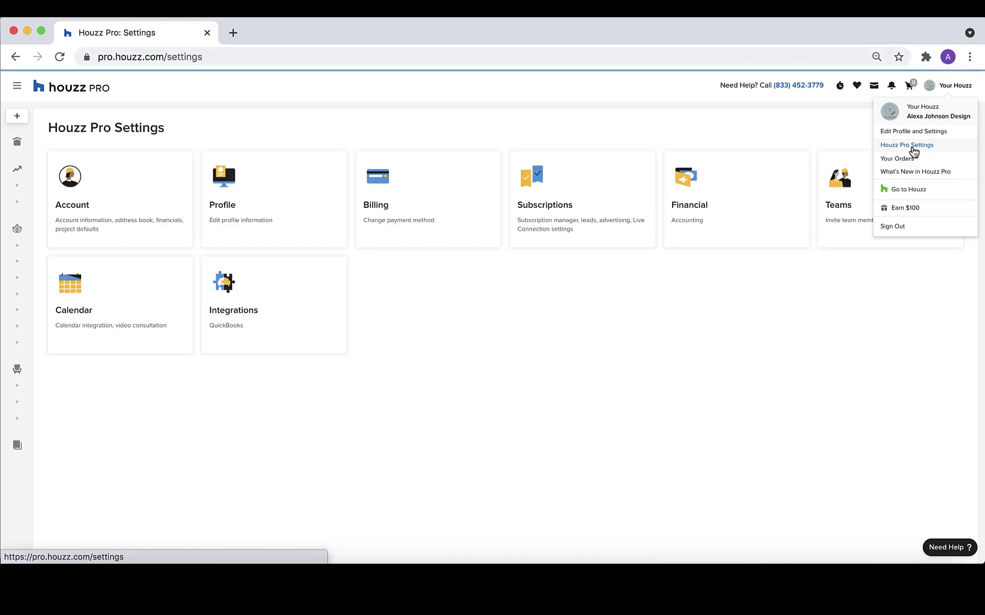
click(146, 298)
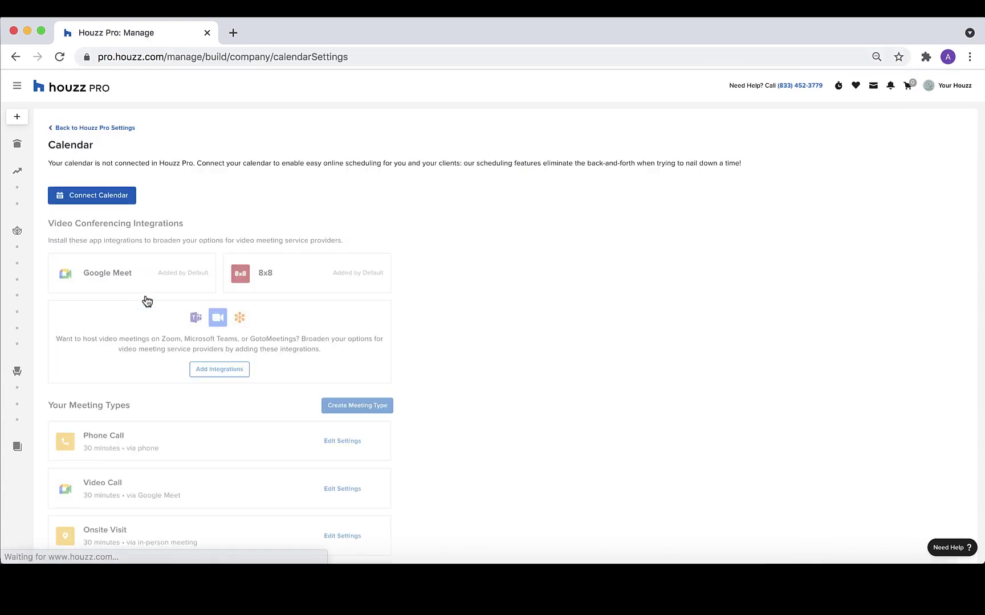
Connect a Google calendar via Cronofy, agreeing to the terms and allowing access to the chosen Google account.
click(99, 195)
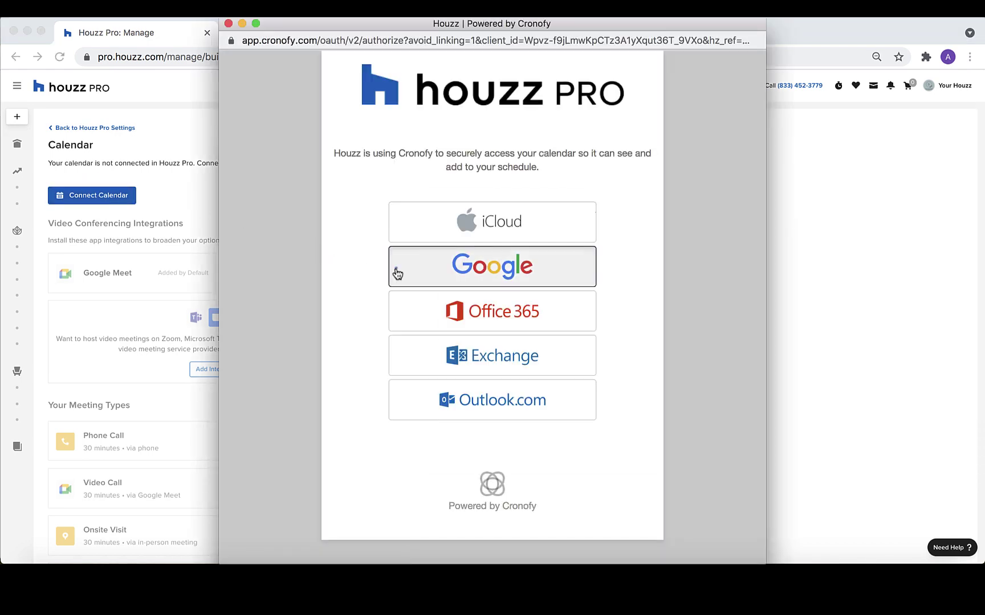
click(432, 265)
click(377, 260)
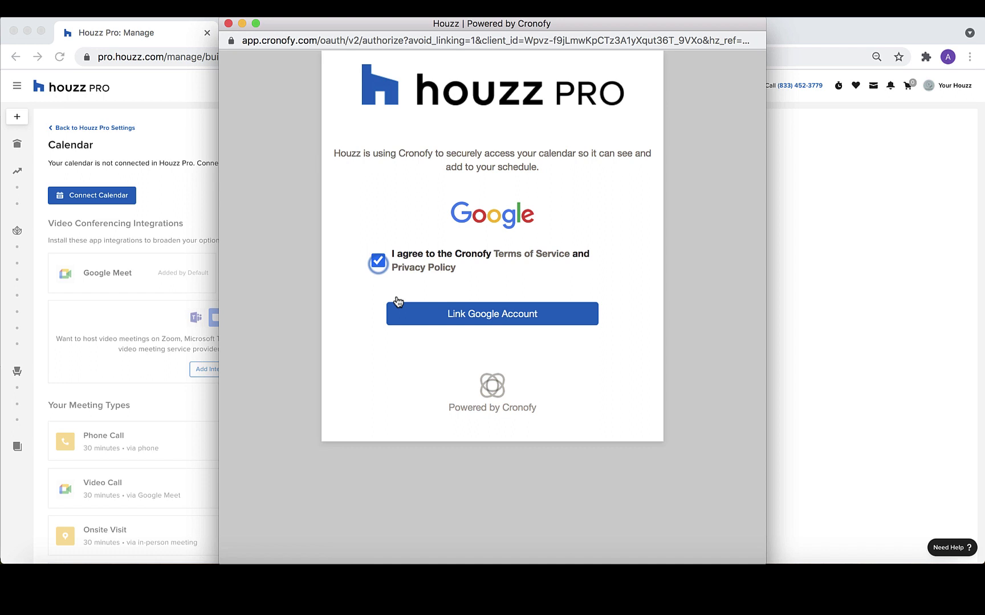
click(420, 317)
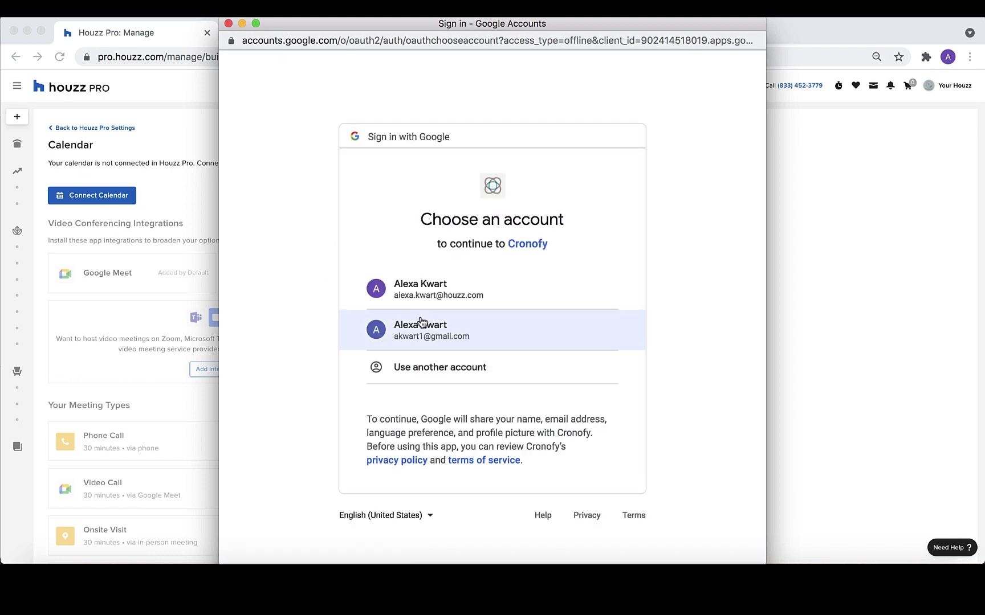
click(426, 290)
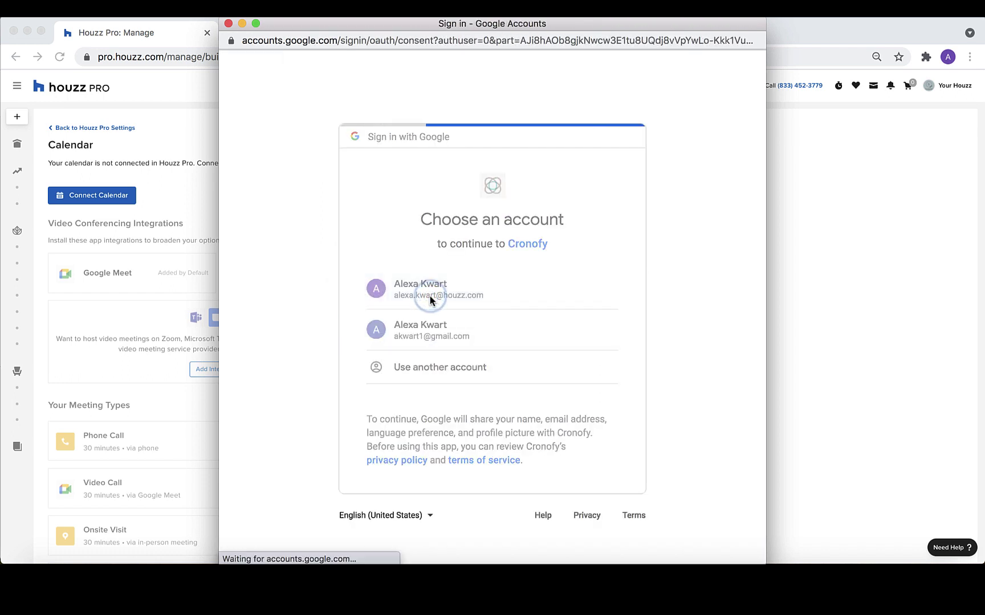
click(588, 483)
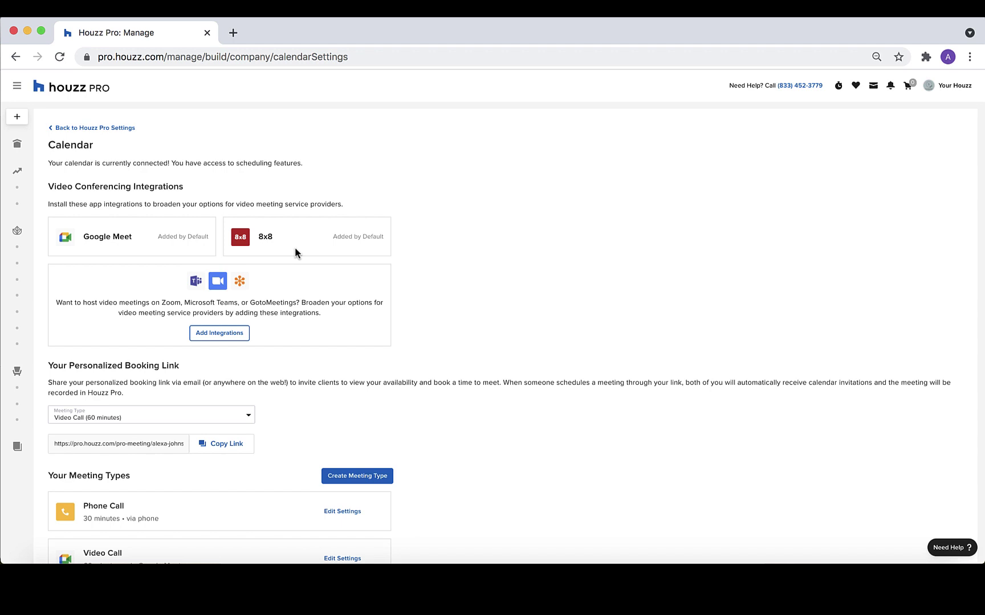
Add Zoom as a conferencing integration, signing in with Google and authorizing Cronofy.
click(233, 339)
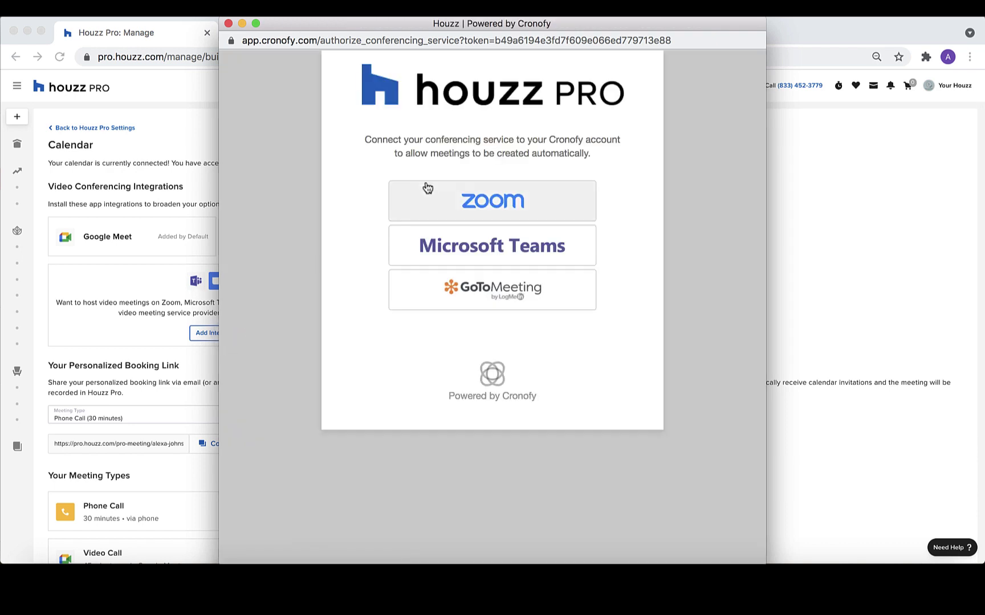
click(426, 195)
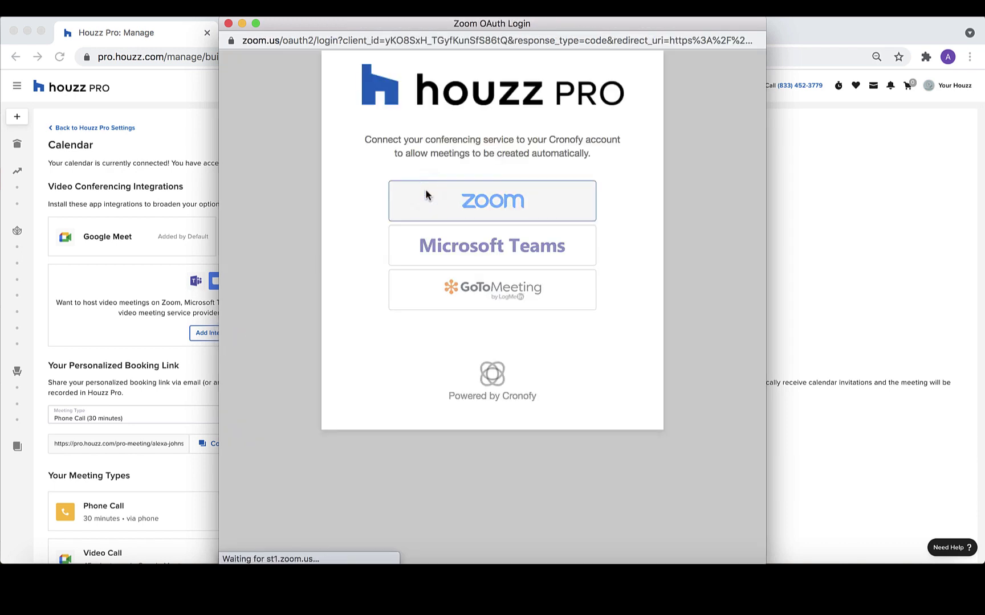
click(574, 300)
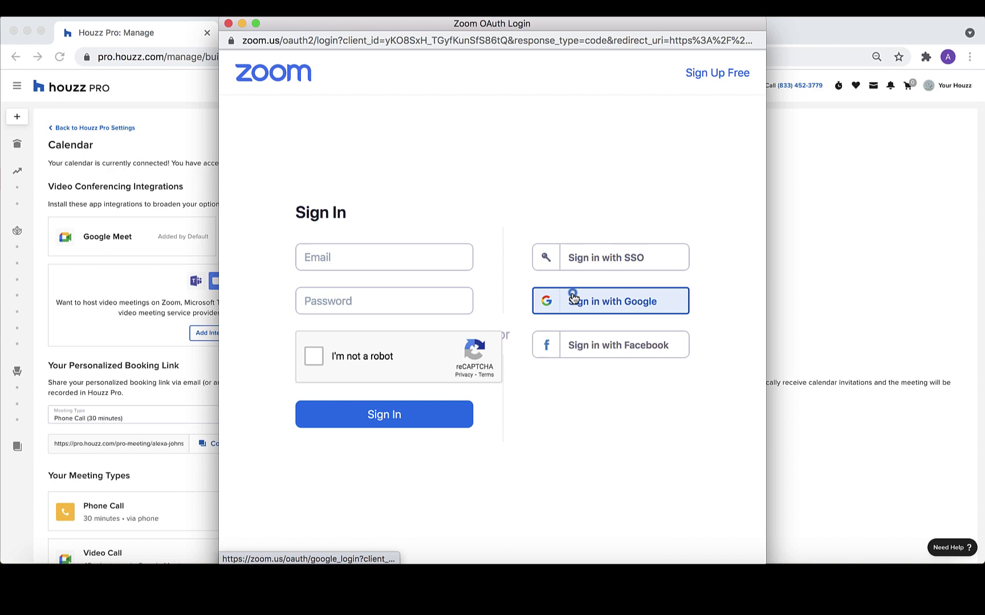
click(521, 330)
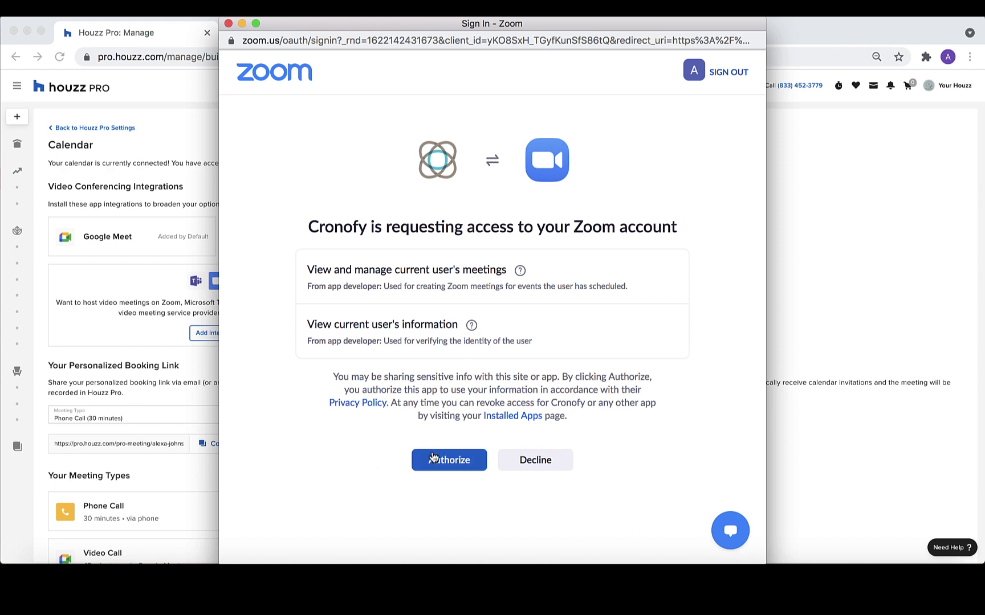
click(433, 459)
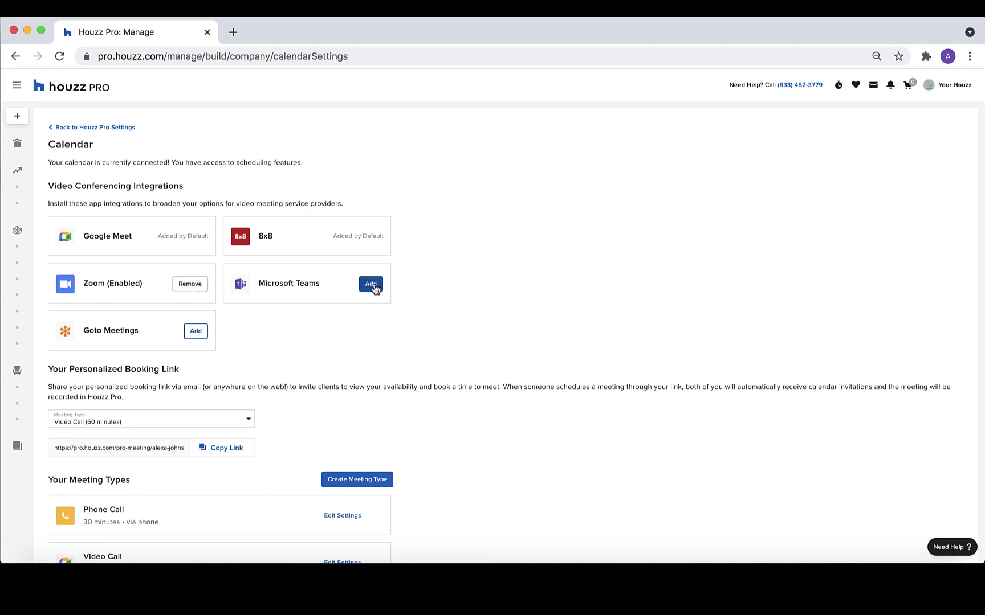
click(202, 331)
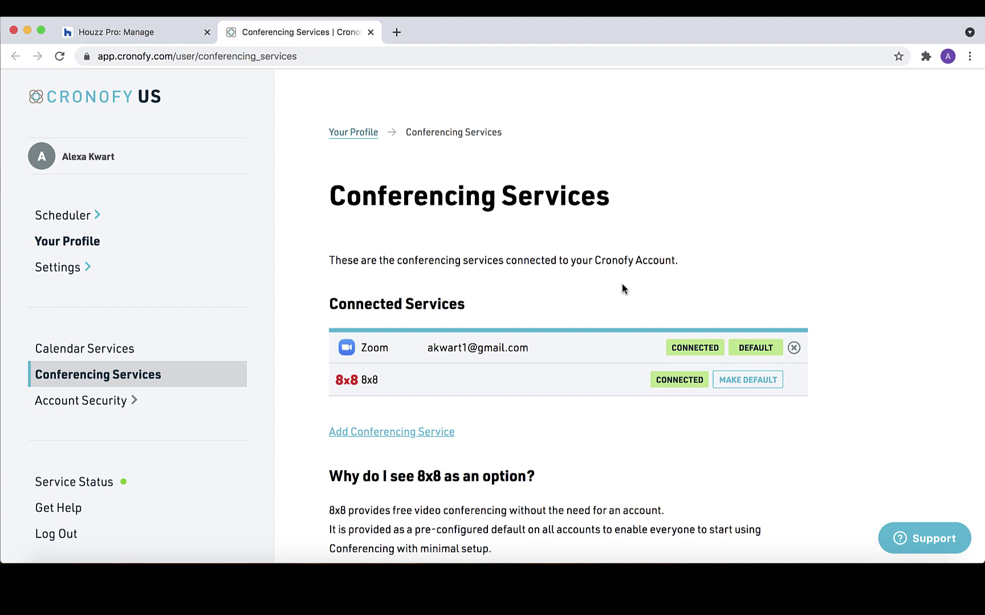
click(794, 348)
click(611, 133)
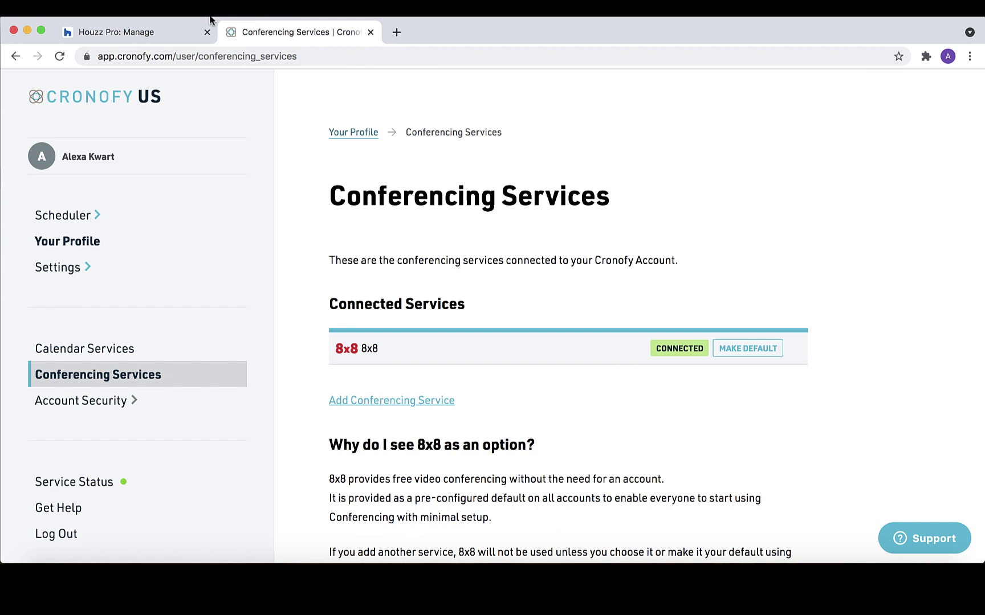
click(166, 31)
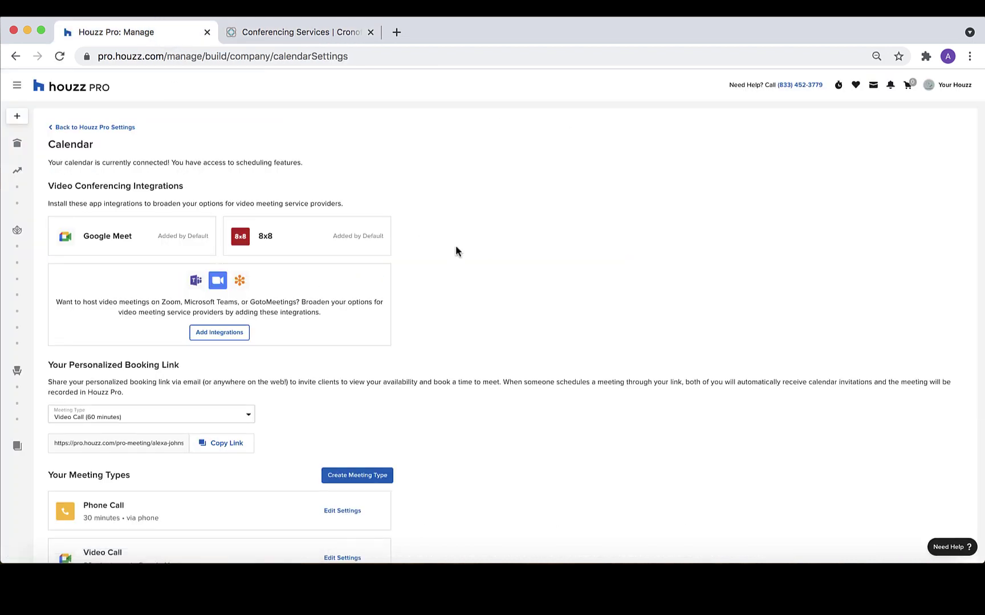
scroll(219, 320, down, 3)
scroll(218, 321, down, 2)
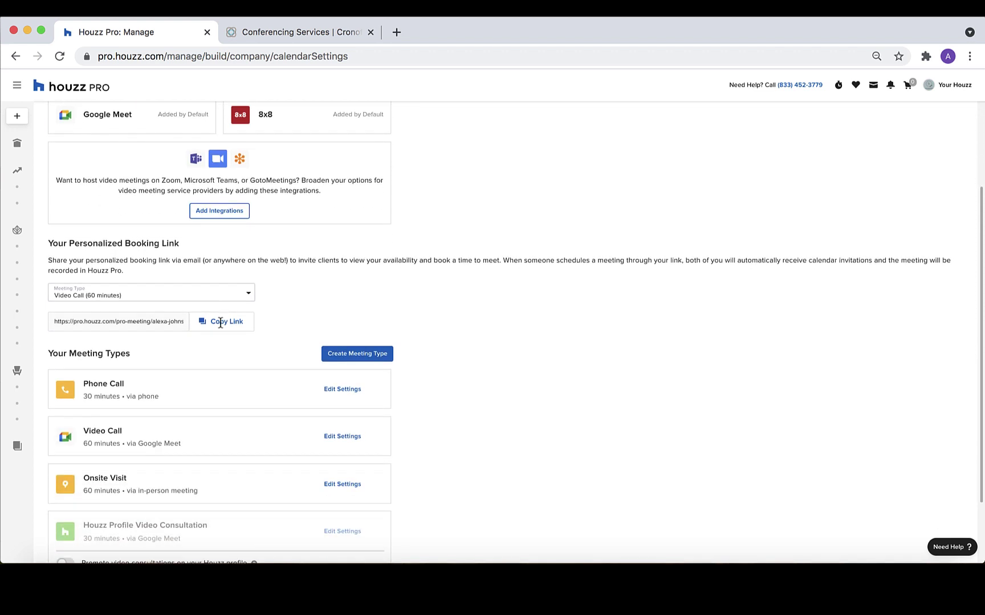
Set the booking link's meeting type to Phone Call (30 minutes).
click(186, 294)
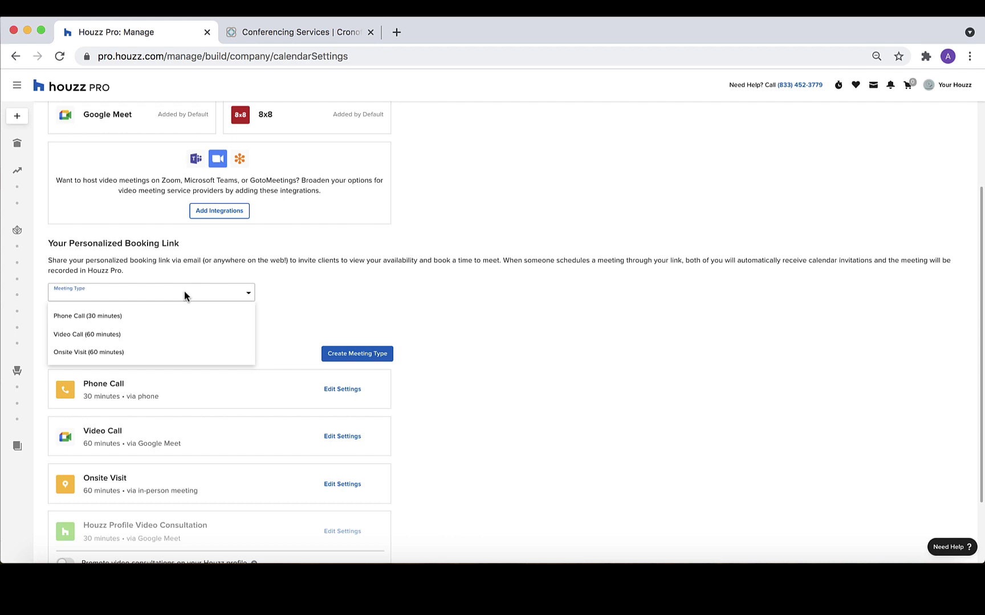
click(116, 315)
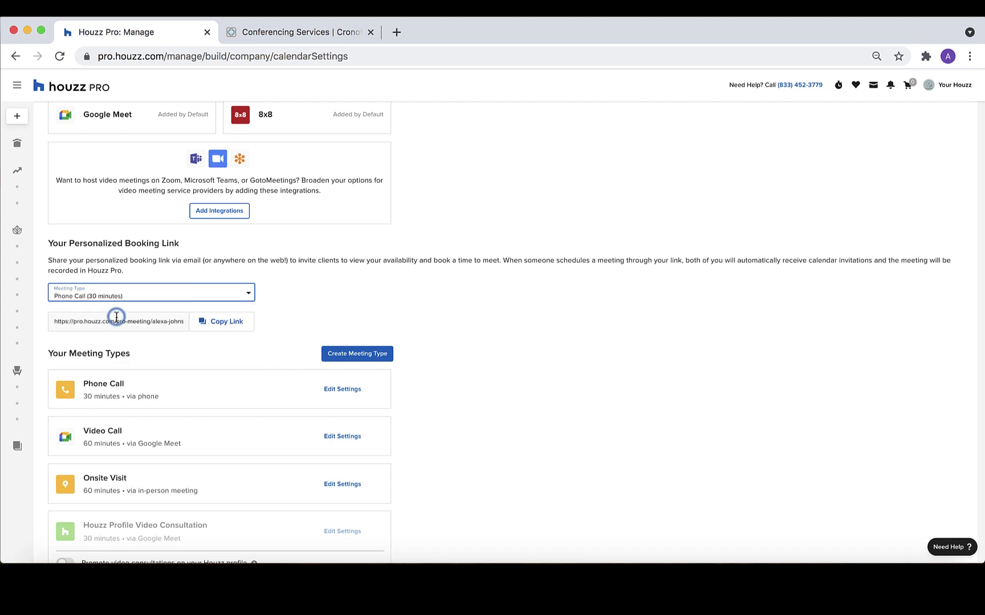
Open the copied booking link as the client and choose 31 May at 9:30 AM.
click(207, 325)
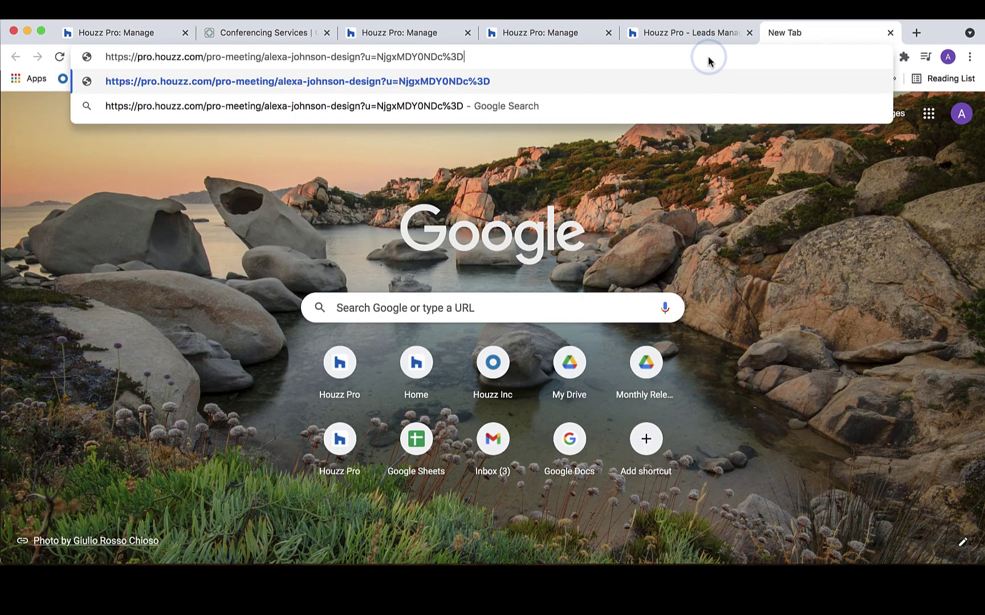
key(Return)
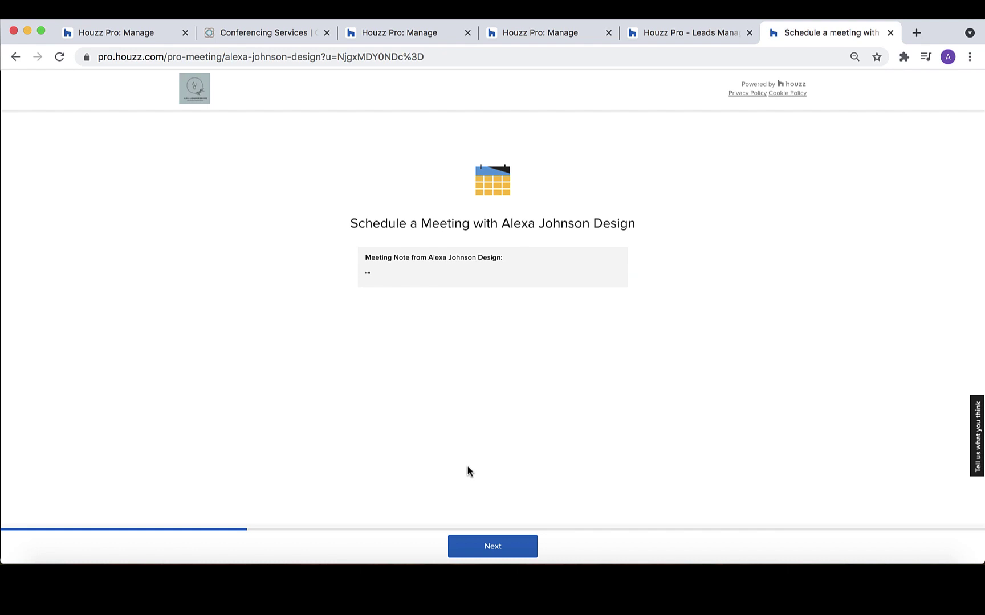
click(486, 548)
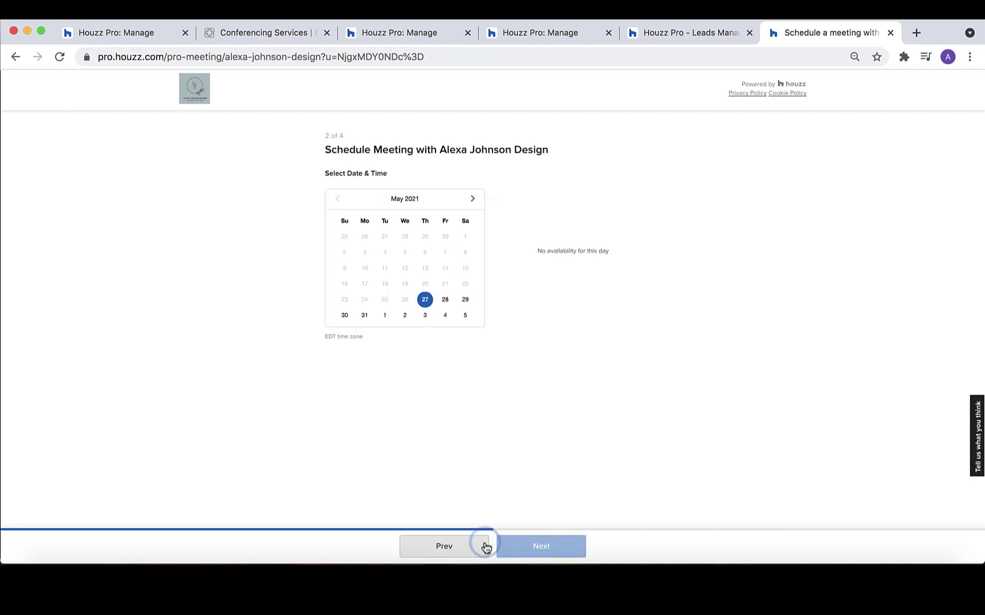
click(364, 315)
click(567, 195)
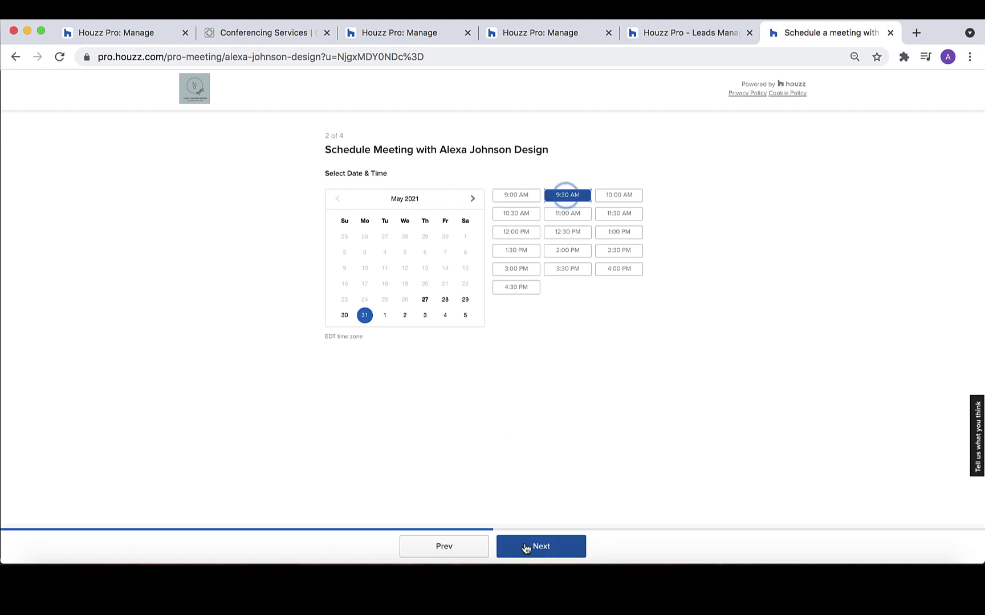
click(531, 546)
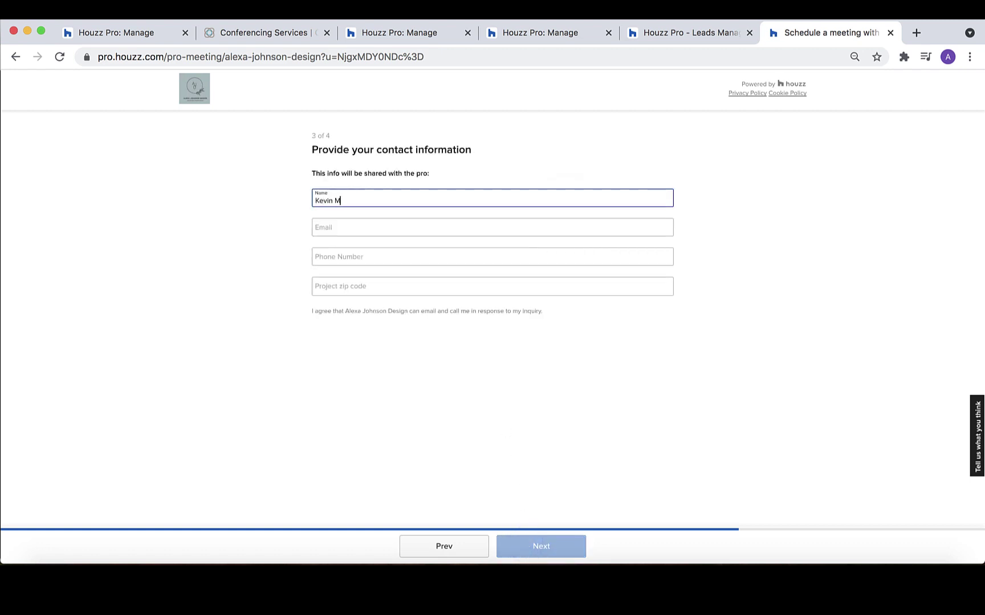
Fill in email, phone and project zip code, add a message about redesigning a kitchen, and schedule the meeting.
key(Tab)
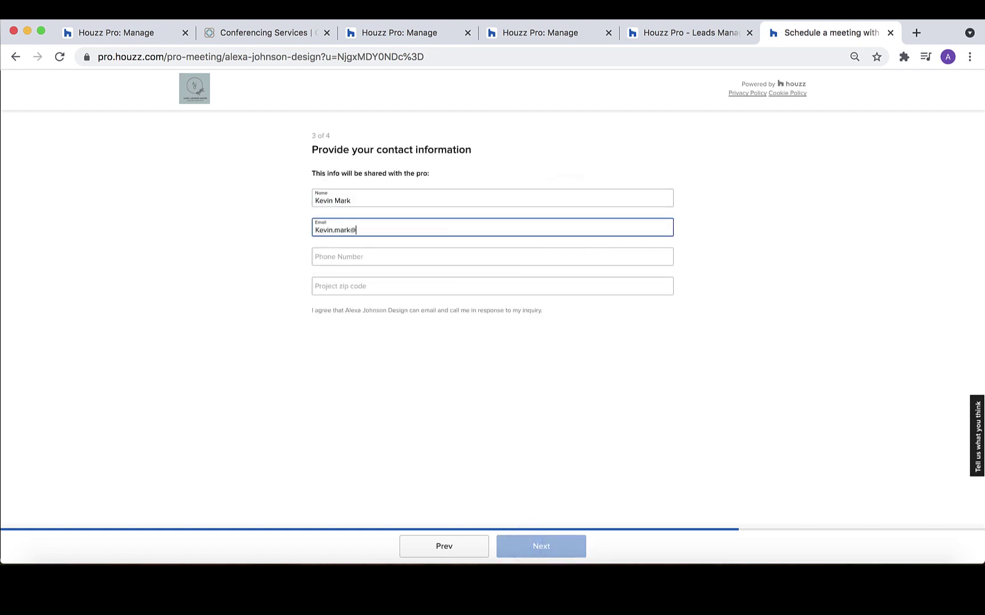
key(Tab)
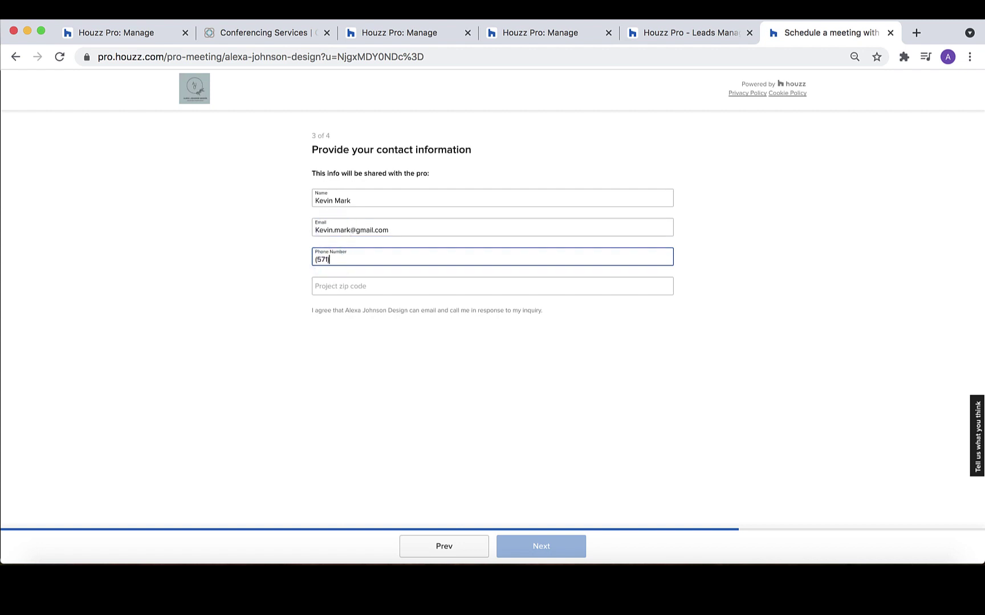
click(331, 285)
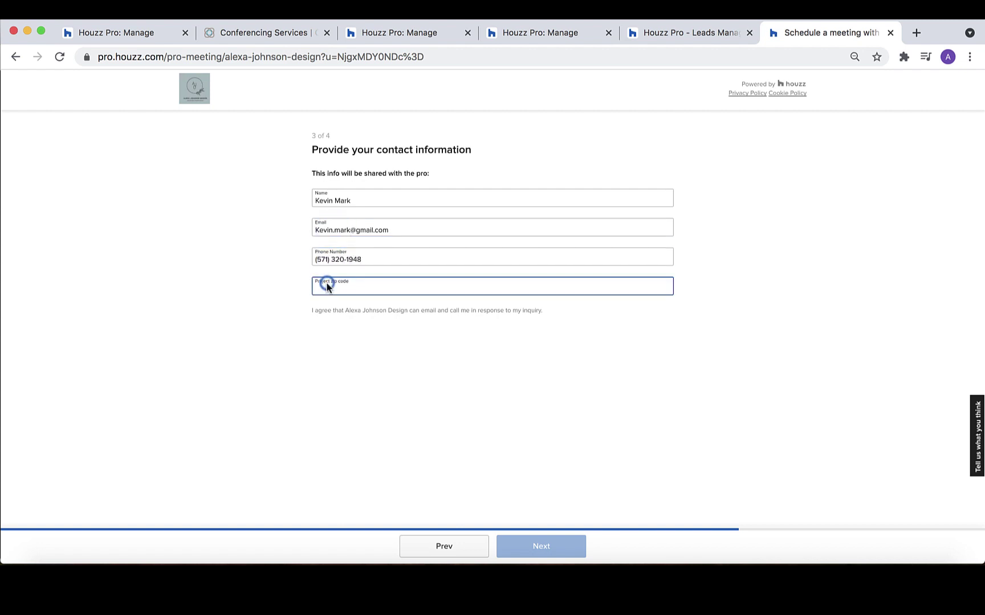
text(21208)
click(523, 546)
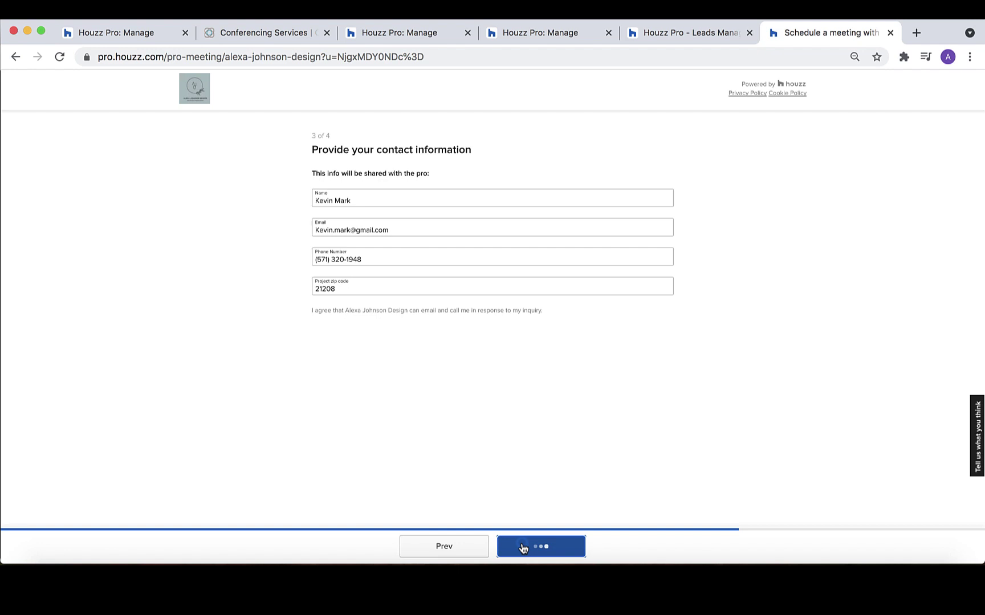
click(405, 233)
text(I wa)
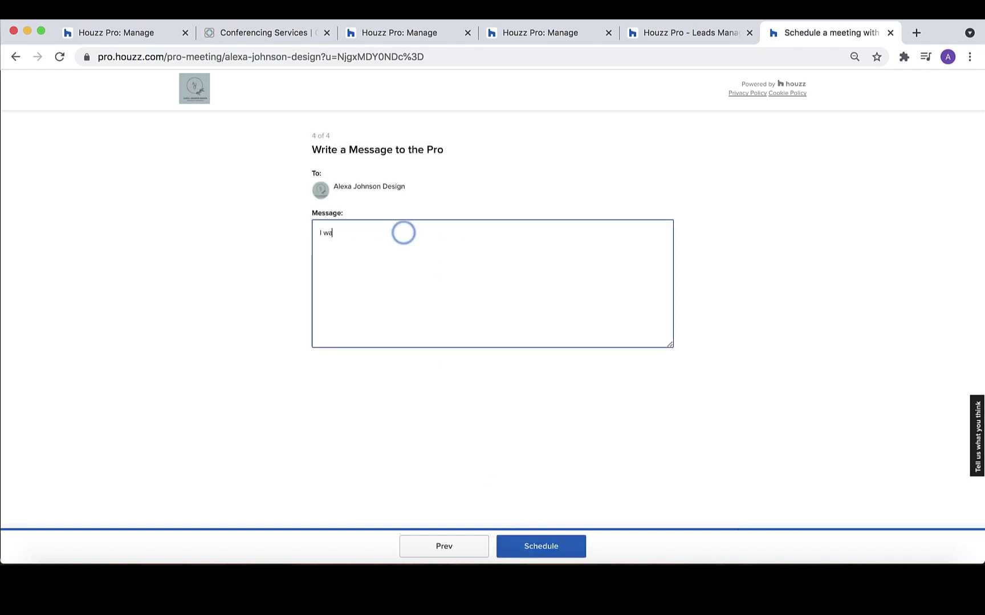
text(nt to lre-design my)
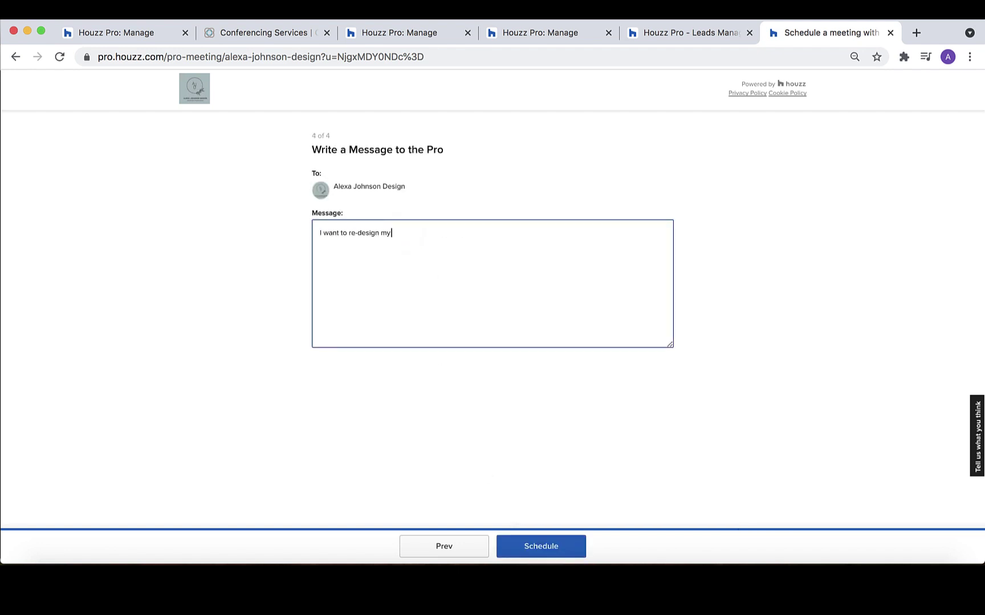
text( kitchen.)
click(541, 545)
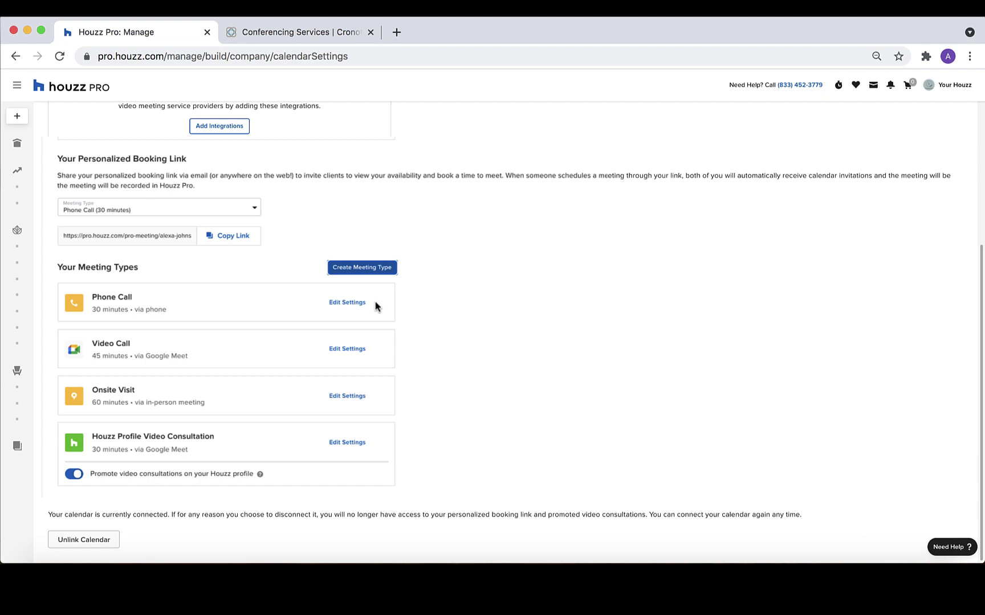
Open the extra actions for the Video Call meeting type.
click(379, 350)
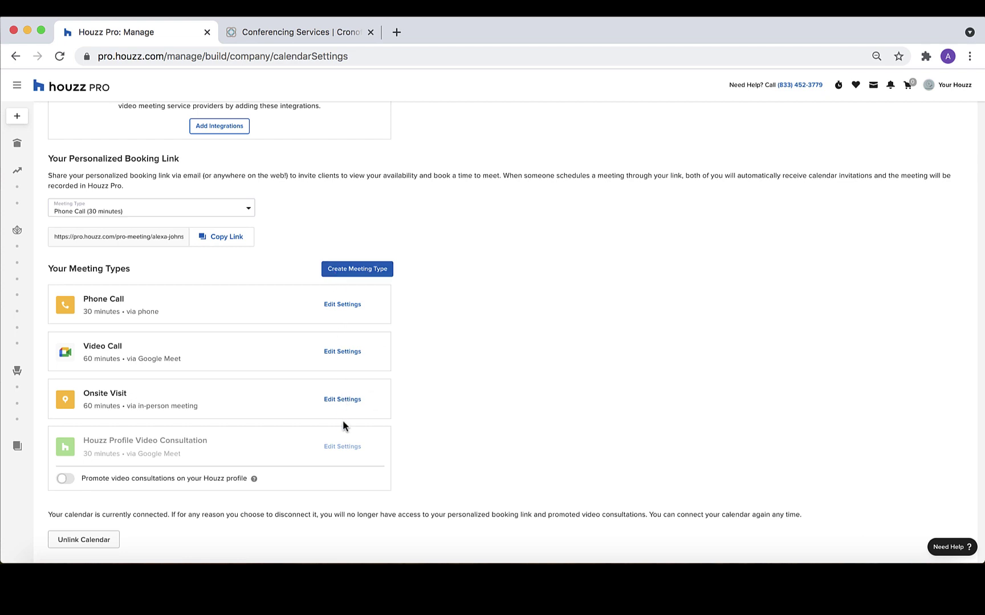
In Video Call's settings set length to 45 minutes, drop Friday, add Sunday, and adjust the start time.
click(343, 352)
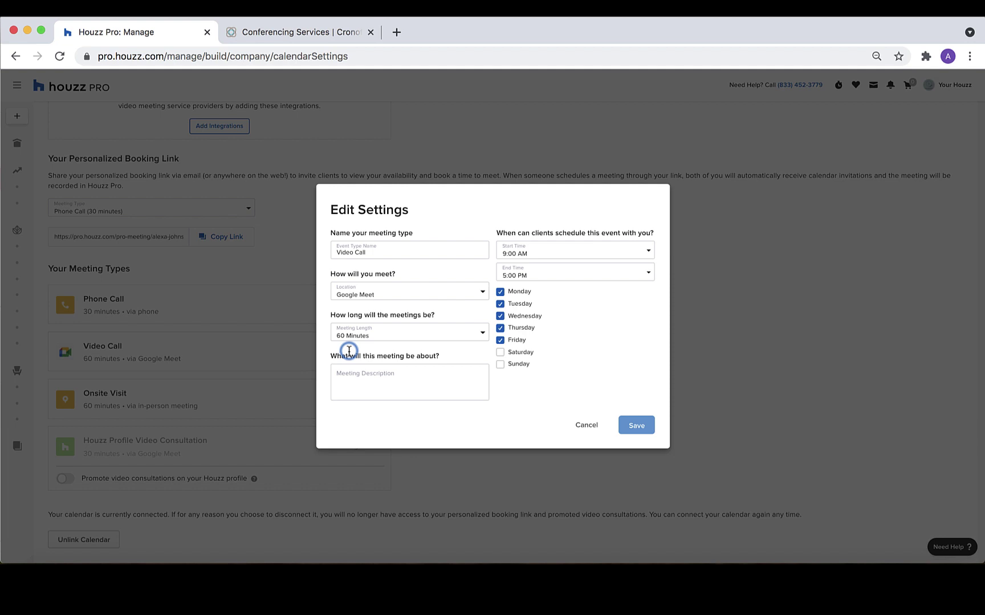
click(408, 335)
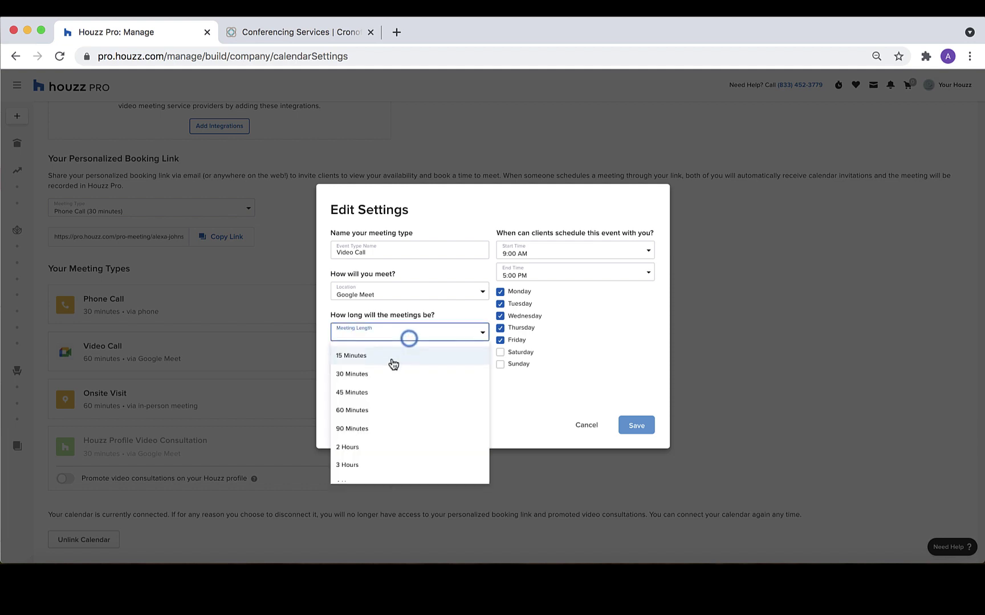
click(366, 392)
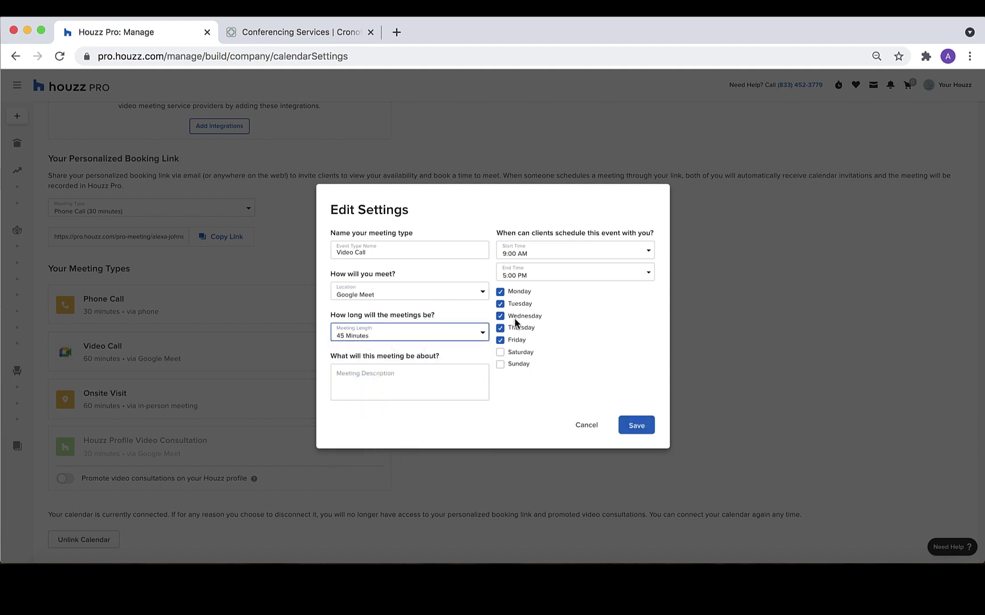
click(501, 340)
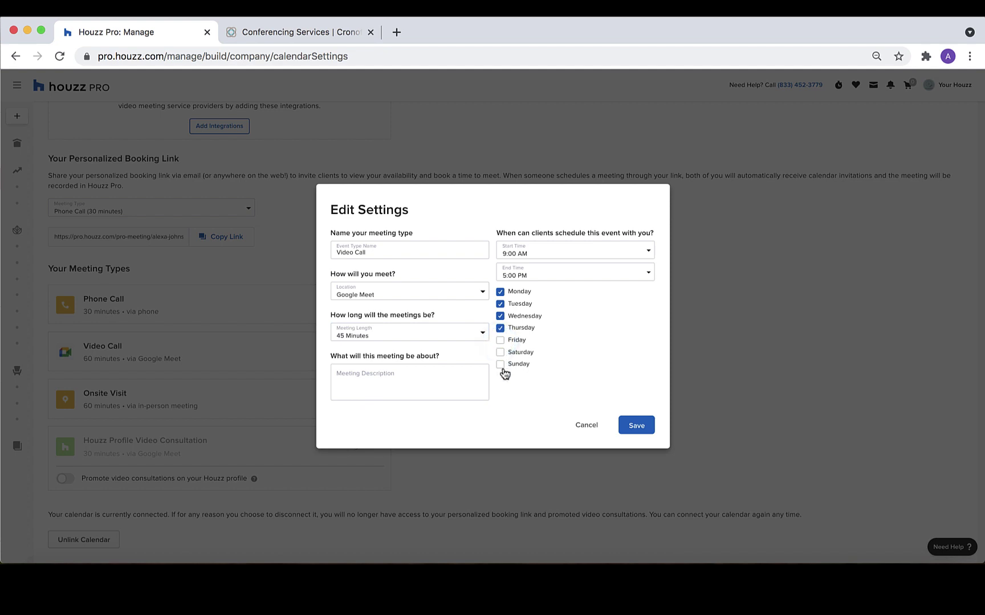
click(501, 364)
click(547, 252)
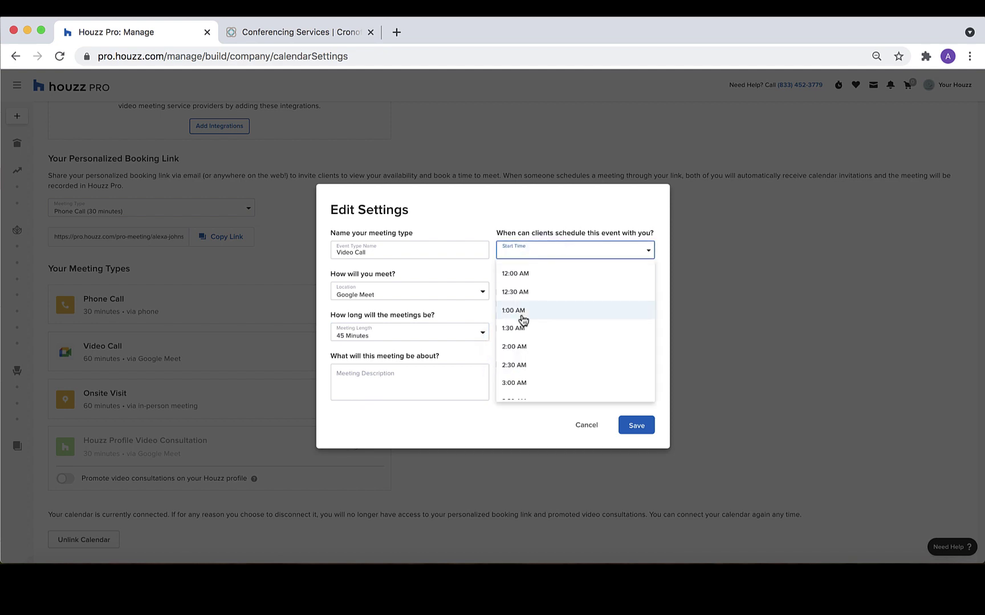
scroll(523, 318, down, 3)
scroll(524, 323, down, 3)
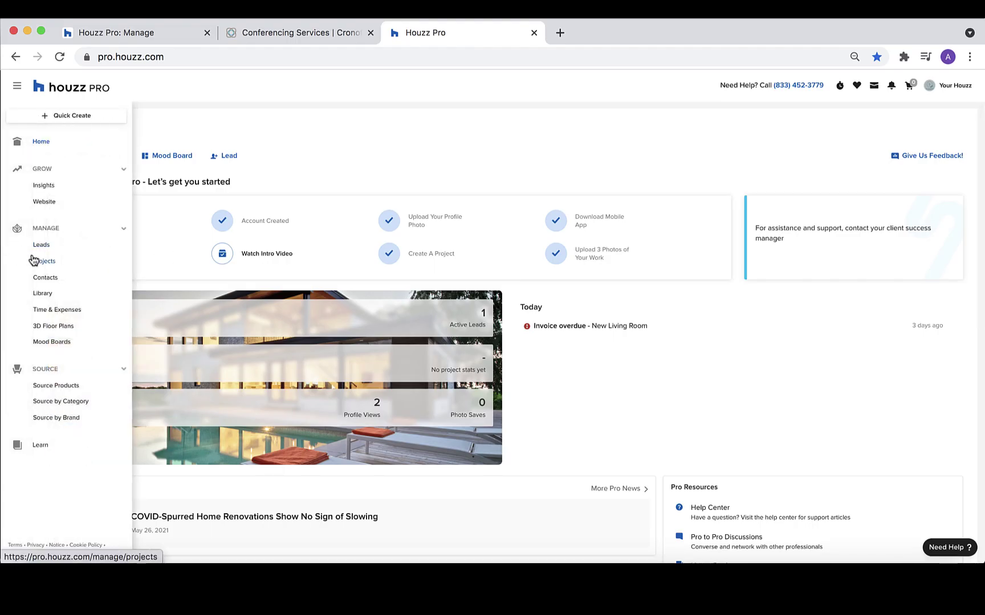
Open the New Living Room lead and choose Schedule Meeting > Share your calendar.
click(40, 246)
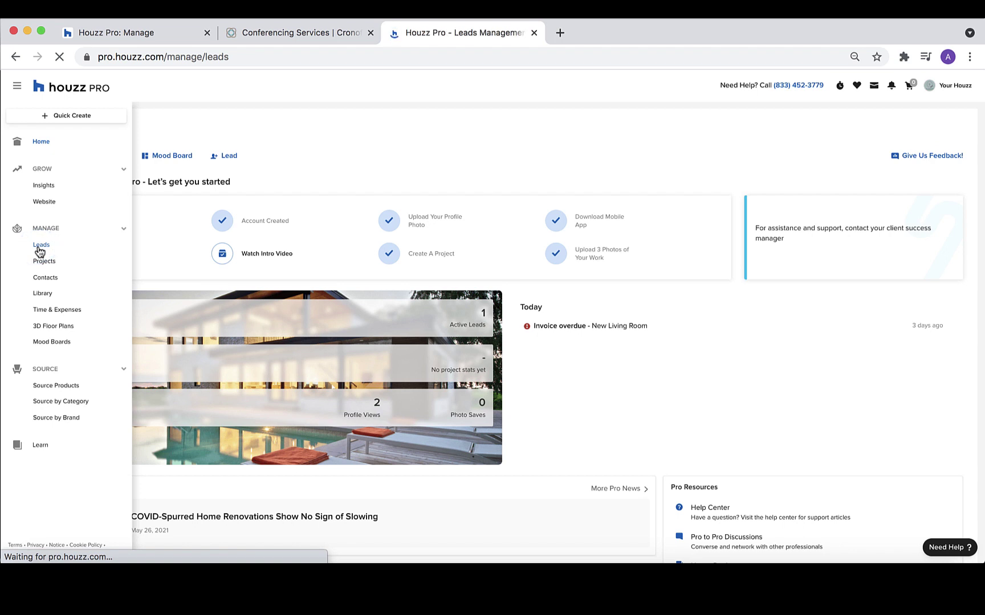
click(94, 206)
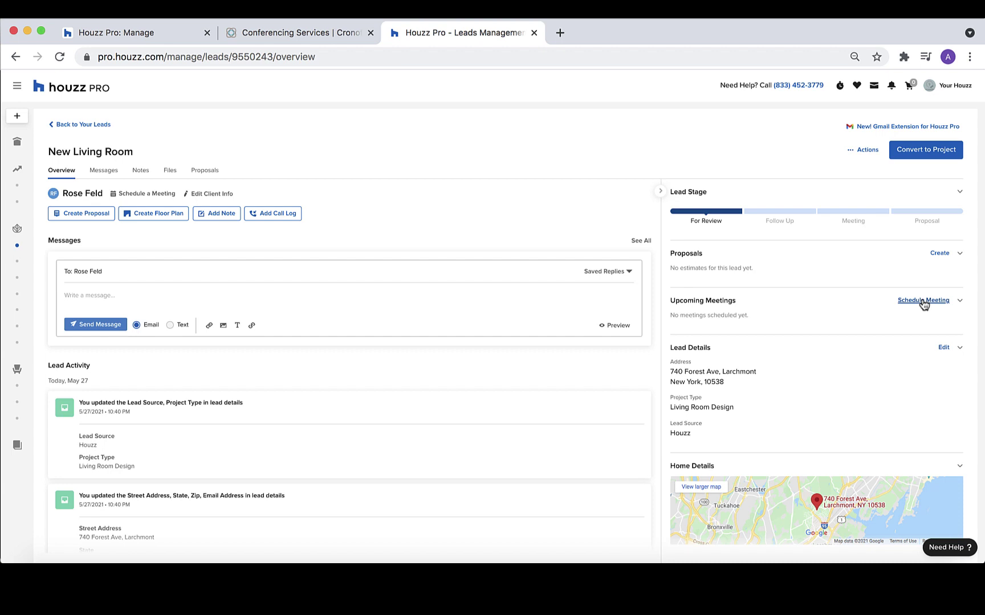
click(923, 301)
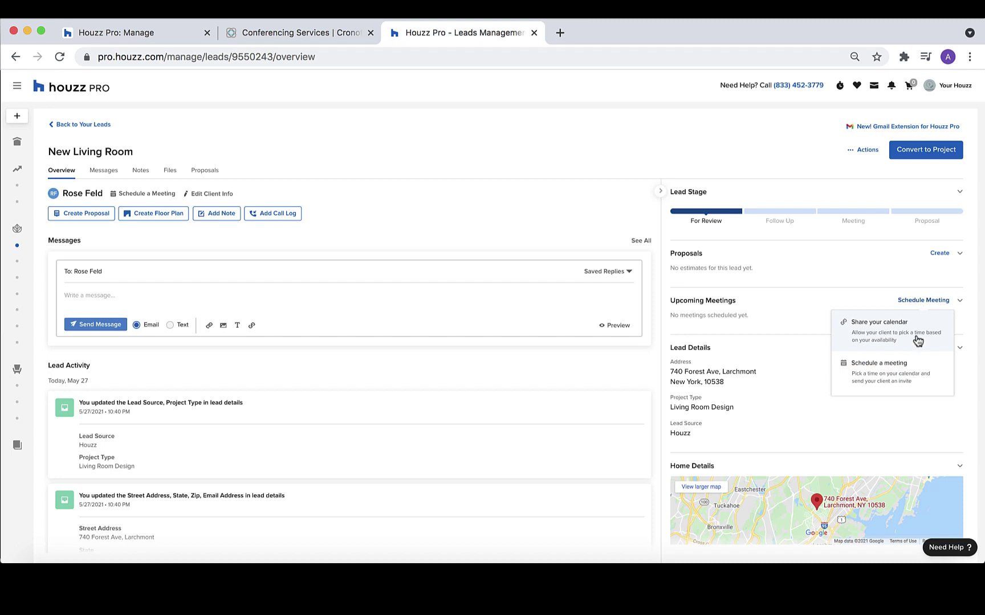
click(917, 341)
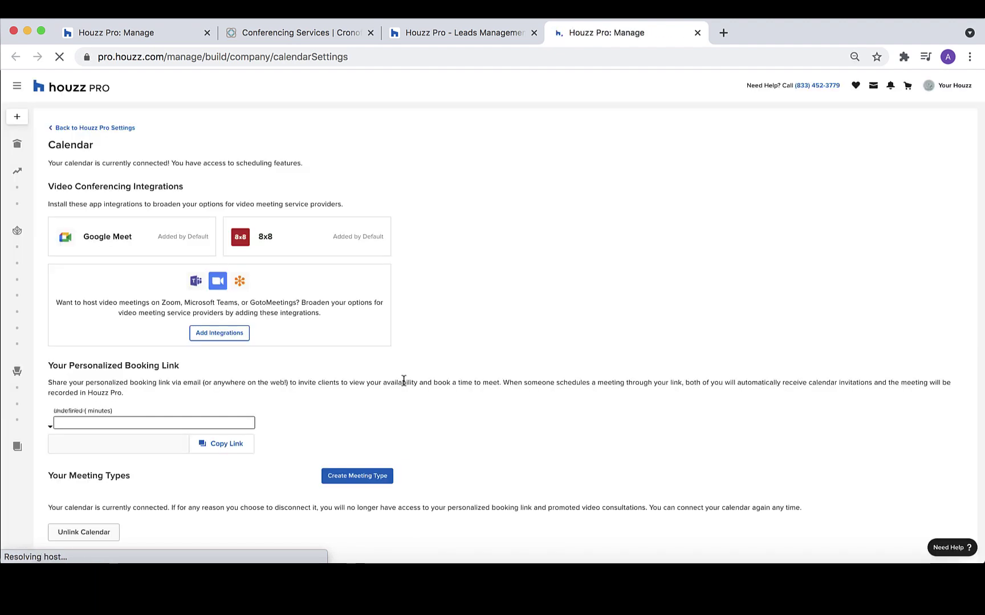
Select Phone Call as the meeting type to share and copy its booking link.
click(463, 33)
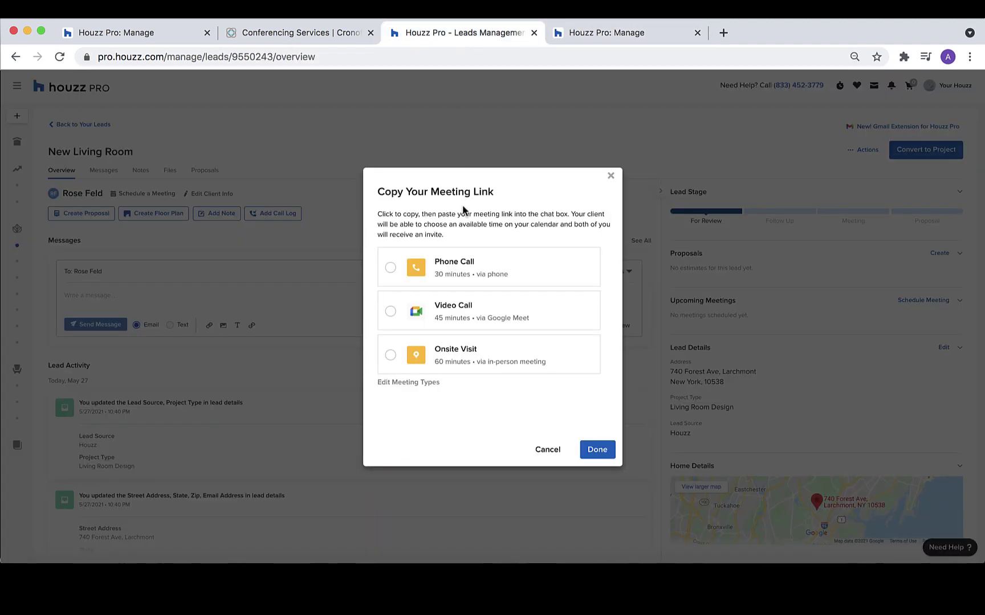
click(390, 268)
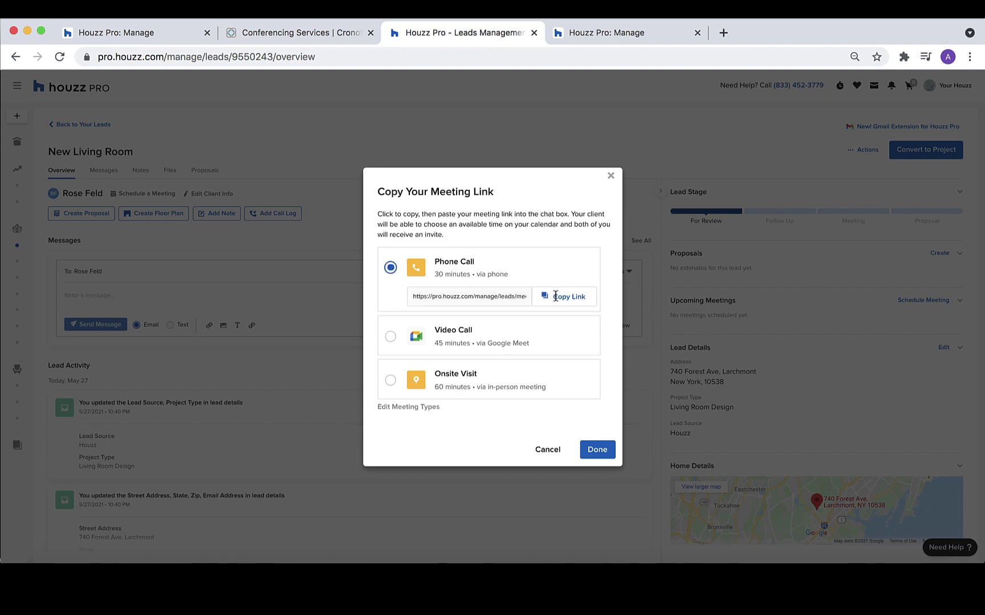
click(556, 297)
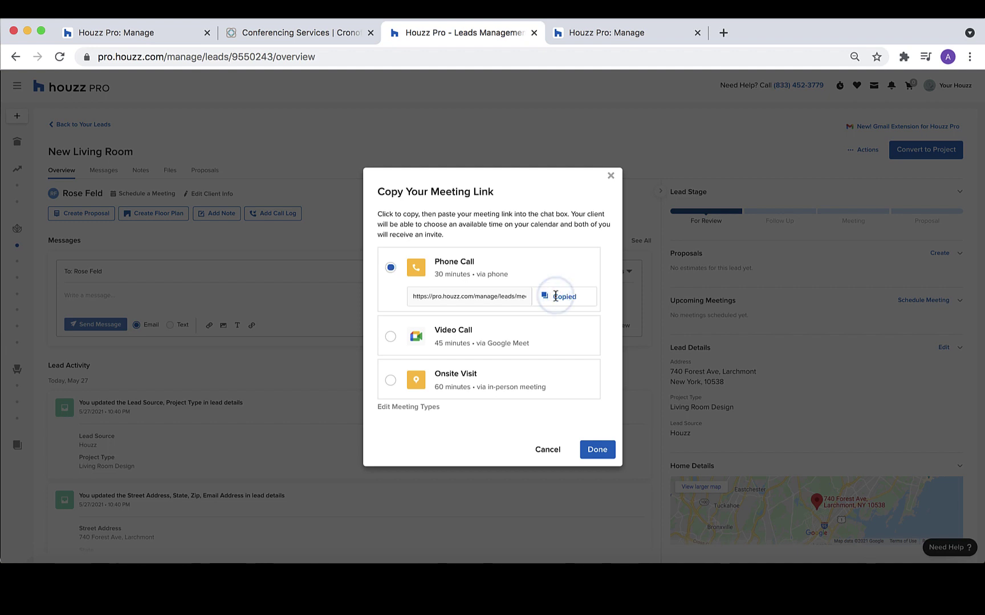
Open the shared link and book June 2, 2021 at 12:00 PM, send the invite, and return to the lead.
click(598, 451)
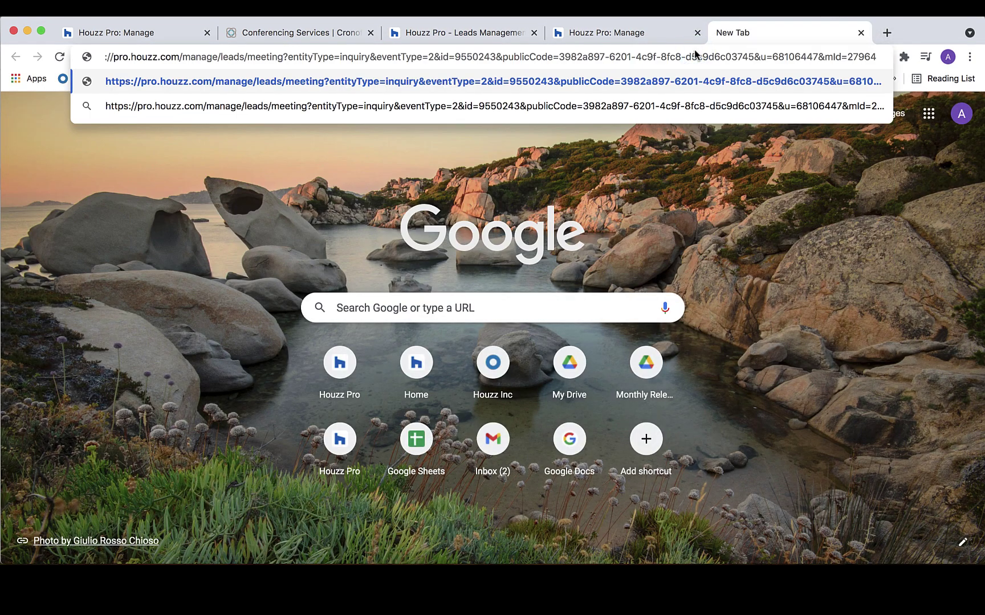
key(Return)
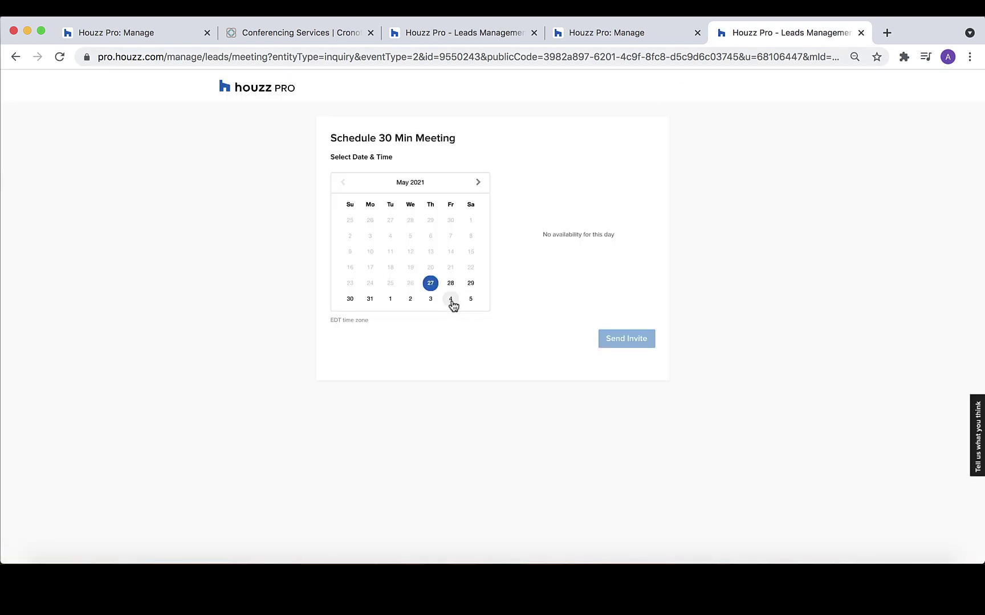
click(409, 300)
click(521, 198)
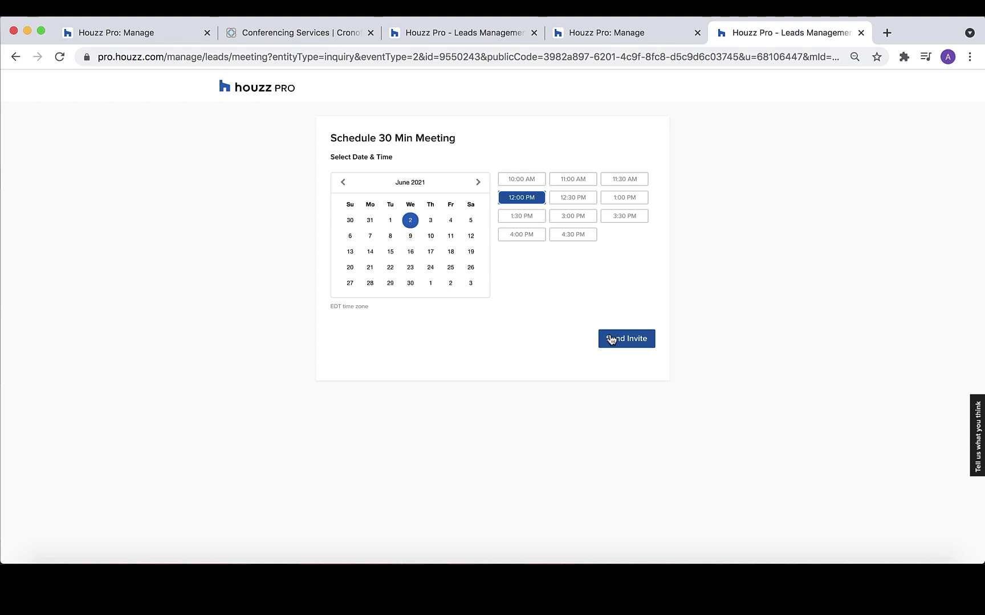
click(612, 339)
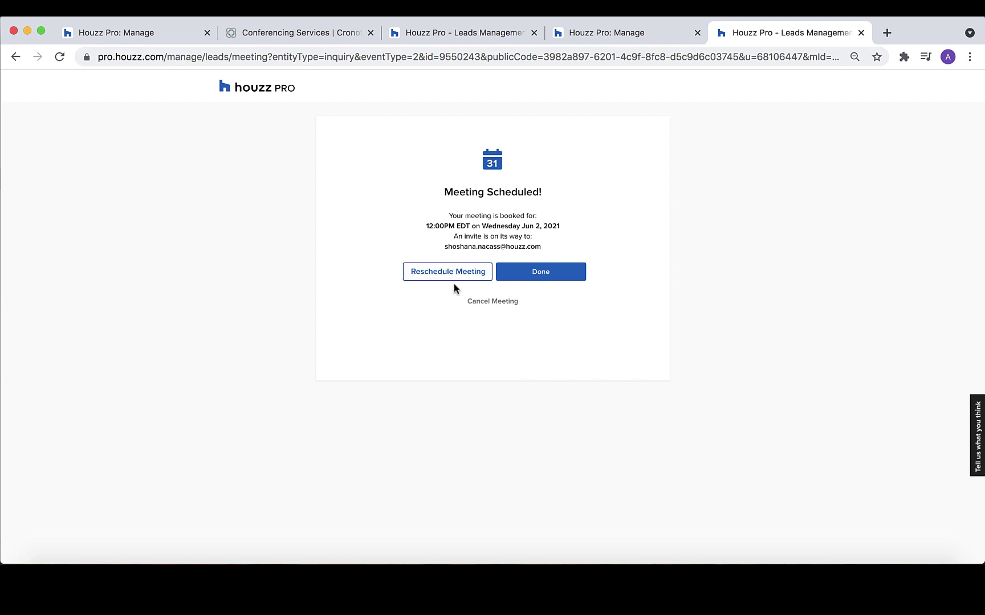
click(526, 277)
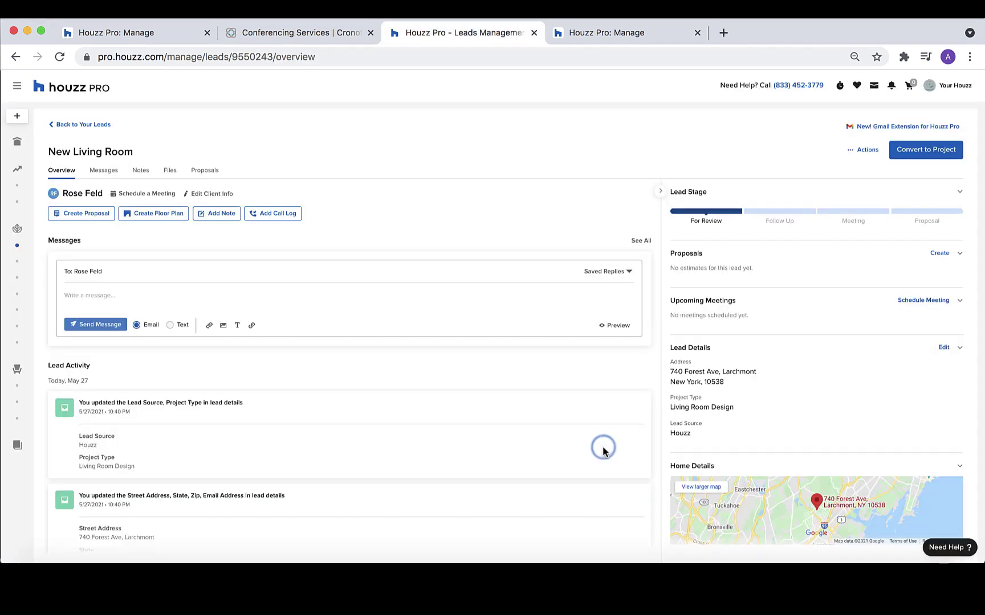
Start scheduling a Video Call meeting for the lead via Google Meet with a project discussion description.
click(901, 302)
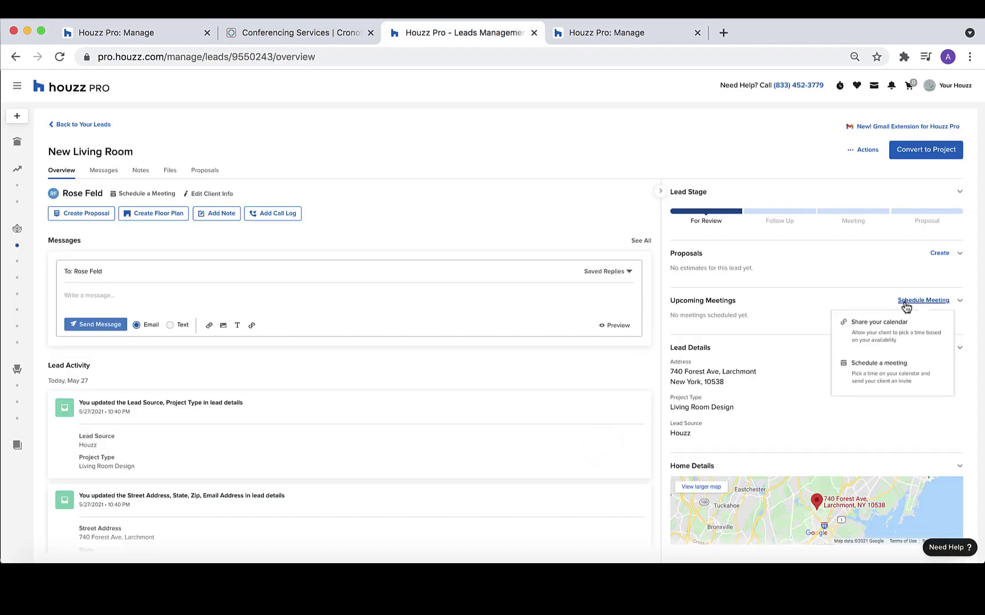
click(902, 367)
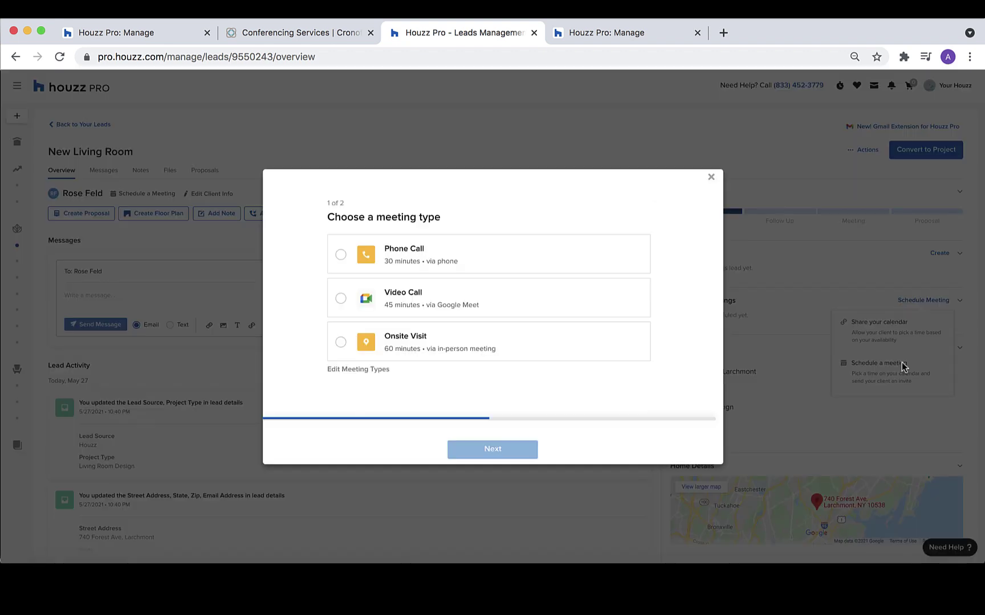
click(341, 299)
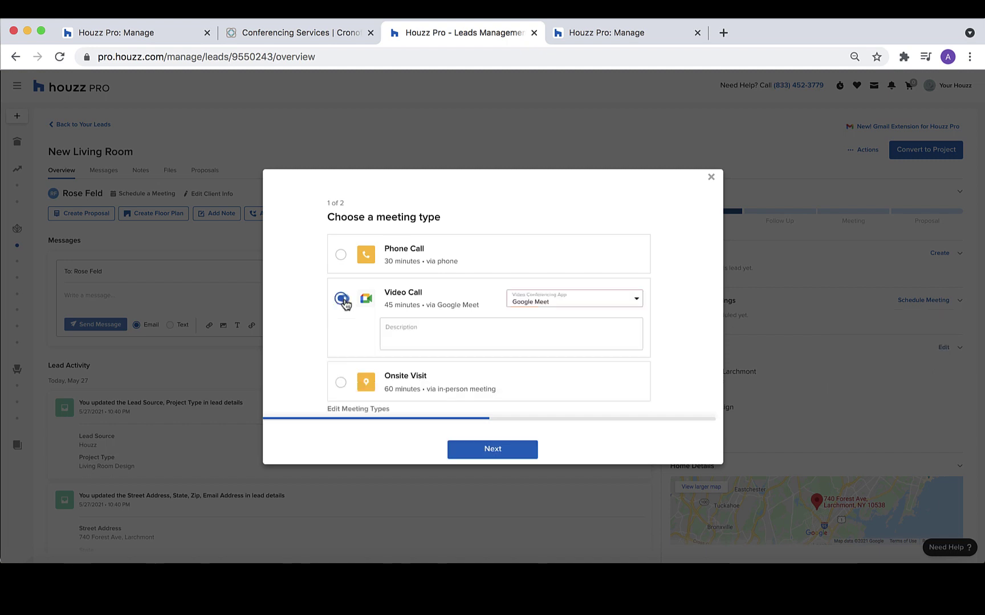
click(543, 300)
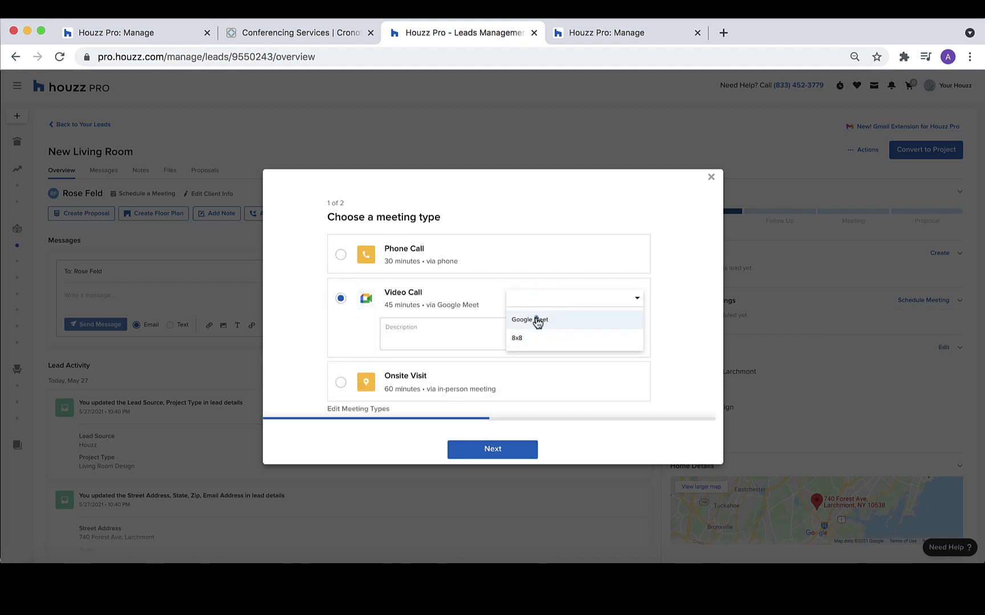
click(539, 320)
click(480, 331)
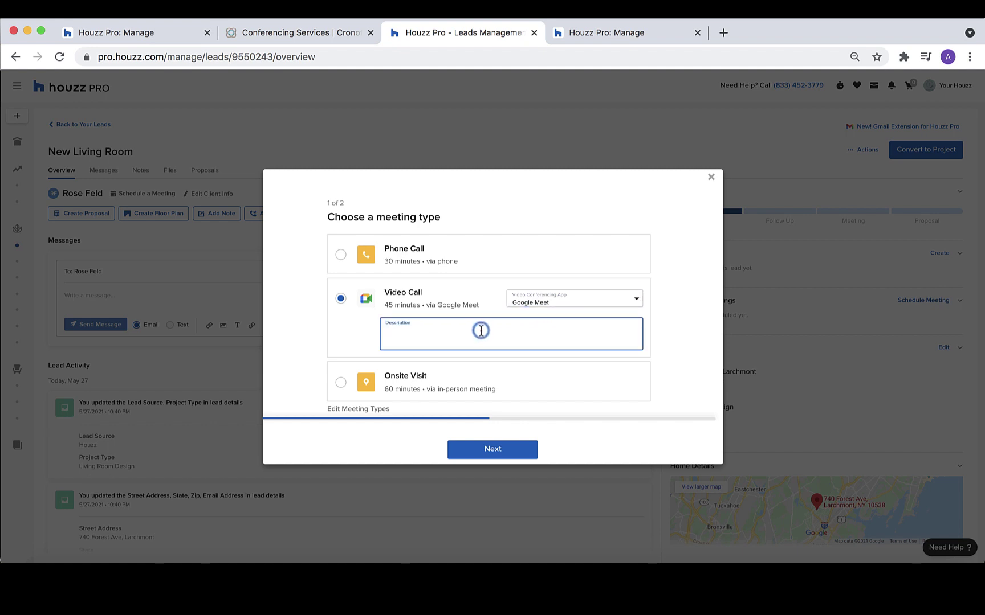
text(Can't wait to discuss)
text( the project further.)
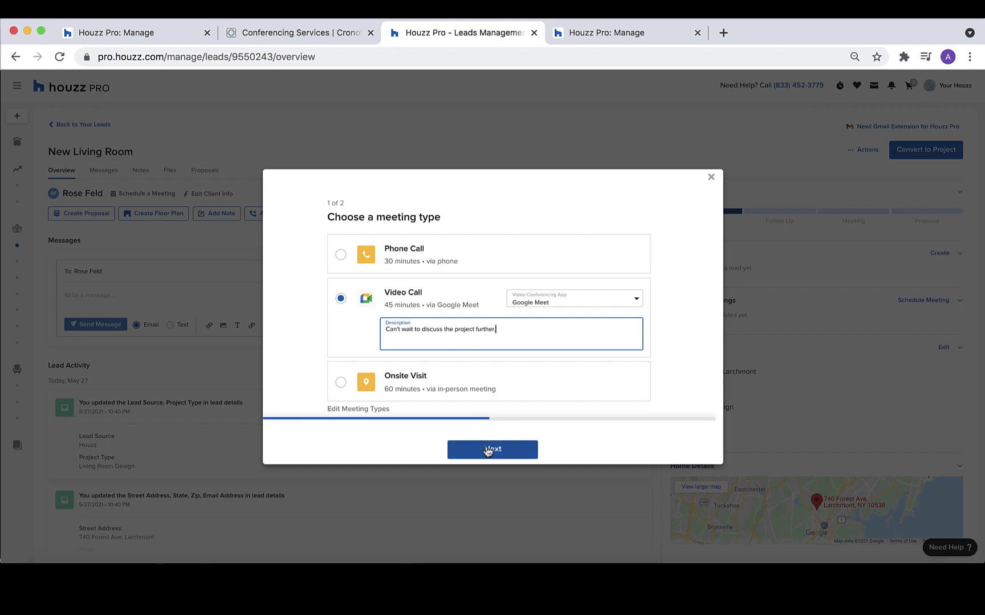
Choose June 2 and the 2:00 PM time slot for the video call.
click(489, 450)
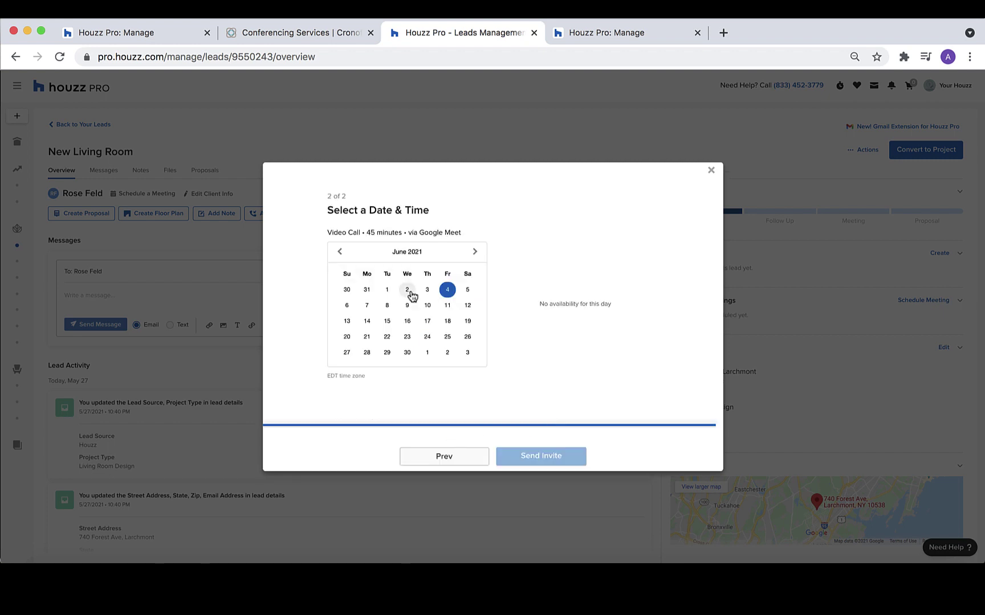
click(407, 290)
click(519, 266)
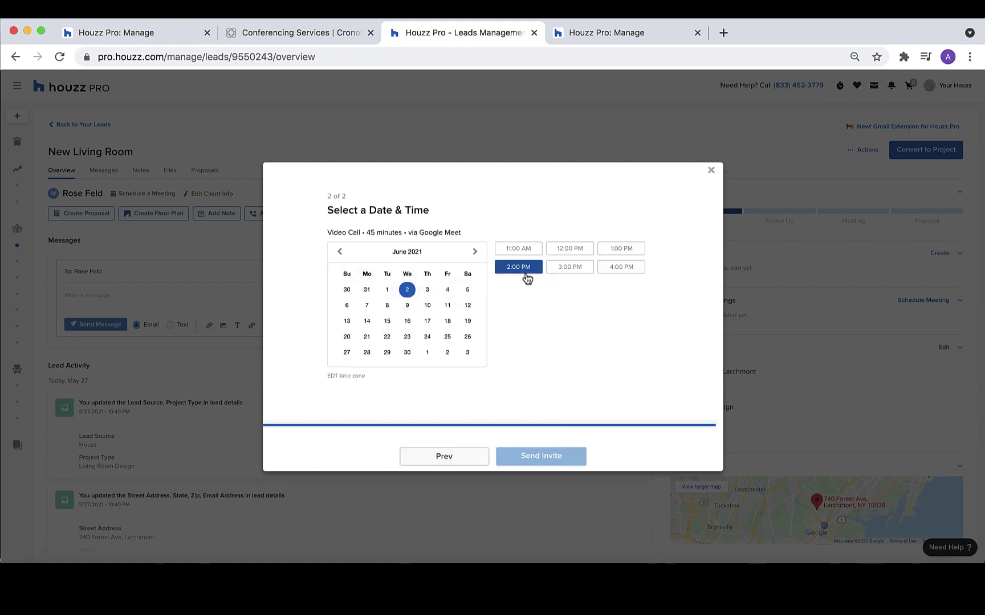
Send the video call invite and review the scheduled Google Meet from the lead's Upcoming Meetings.
click(529, 456)
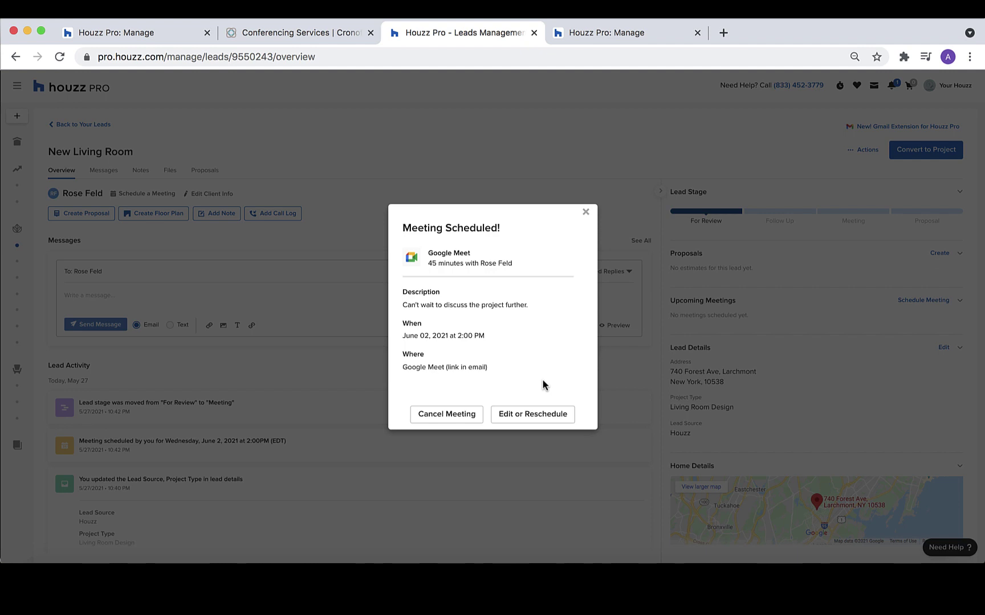
click(612, 217)
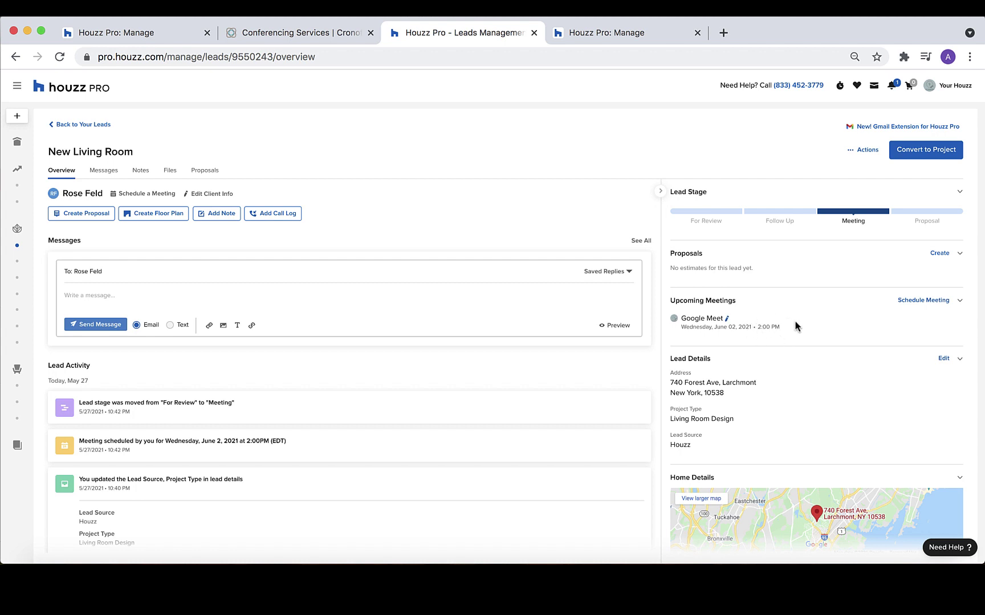
click(724, 322)
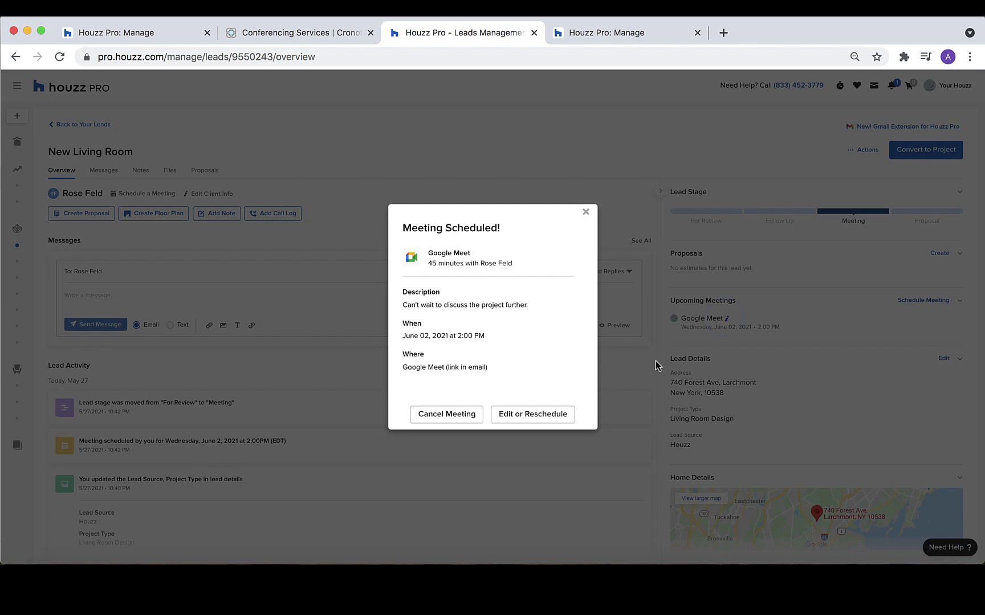
click(588, 215)
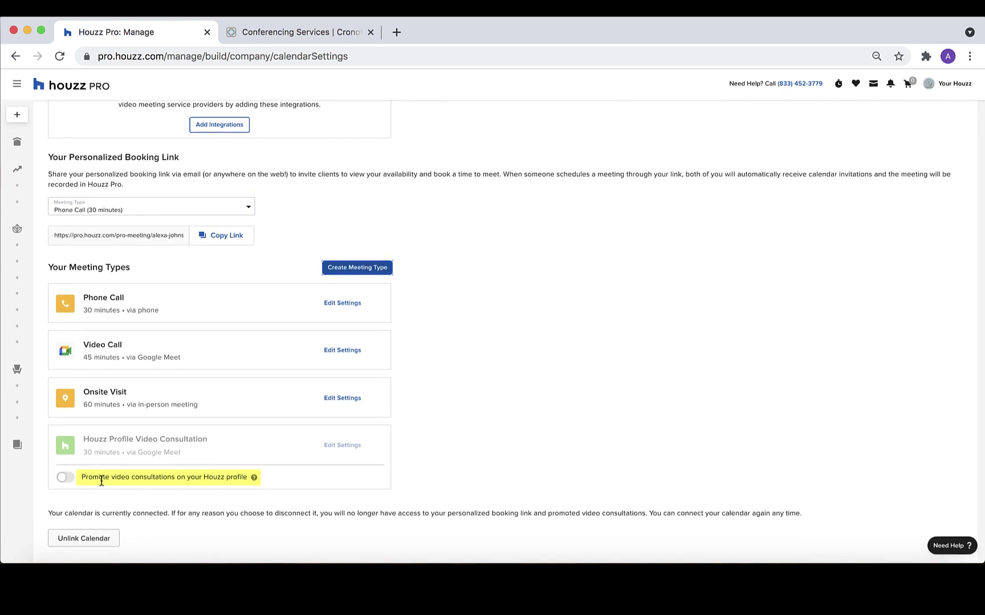
Enable promoting video consultations on the profile, connect the calendar and preview the Free Consultation description.
click(68, 480)
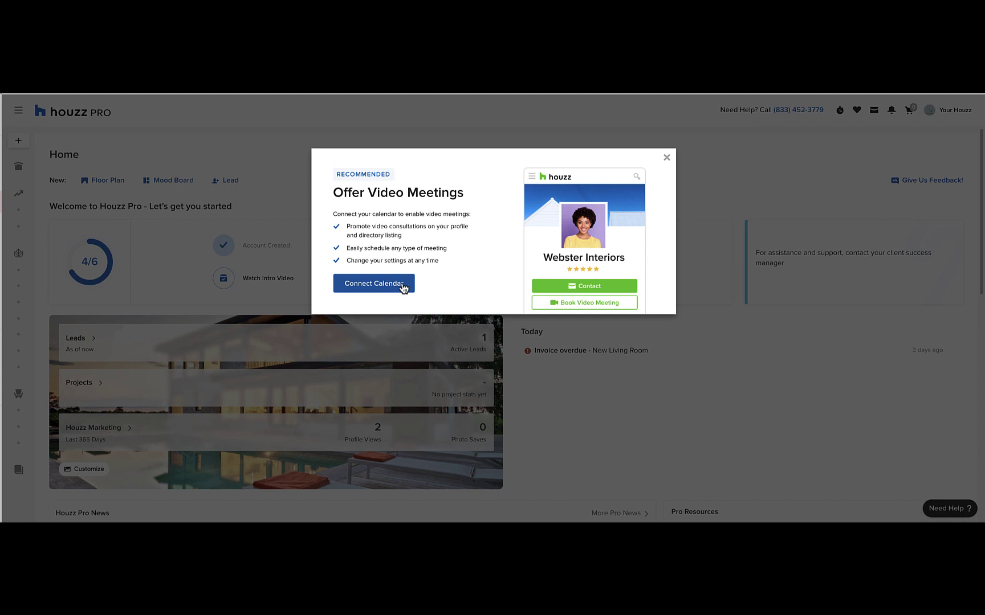
click(402, 287)
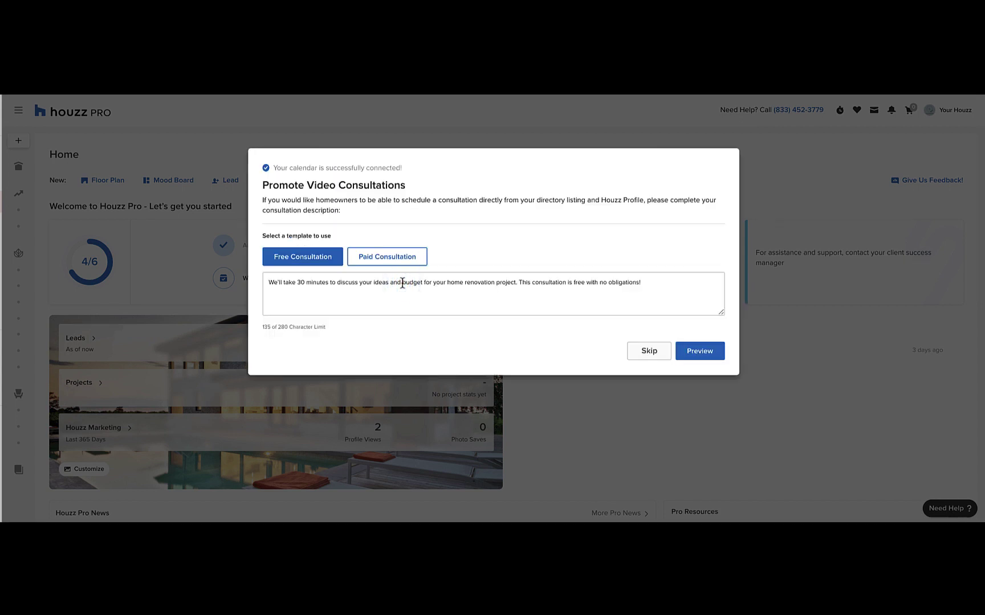
click(700, 352)
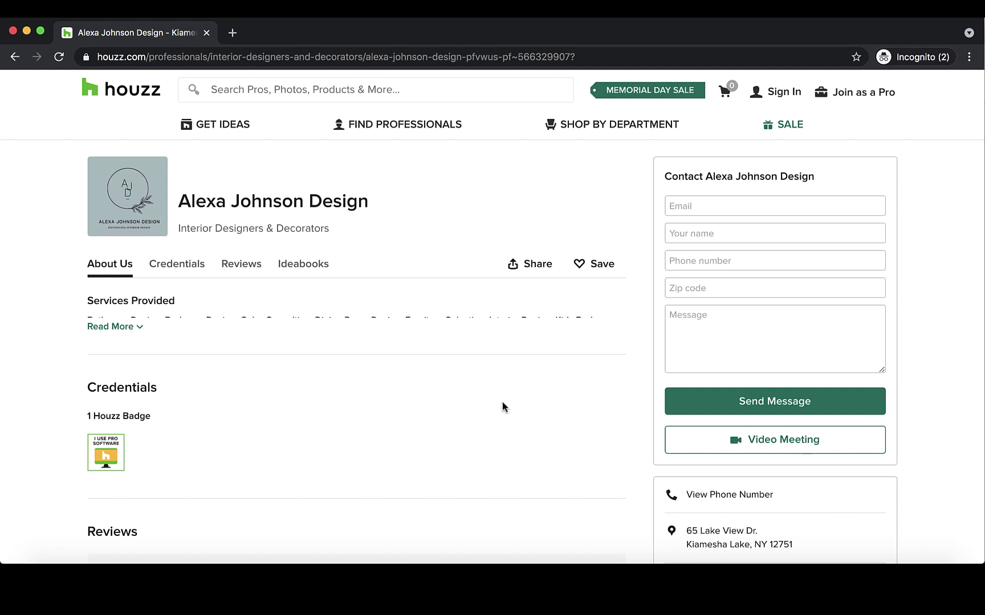
scroll(521, 429, down, 2)
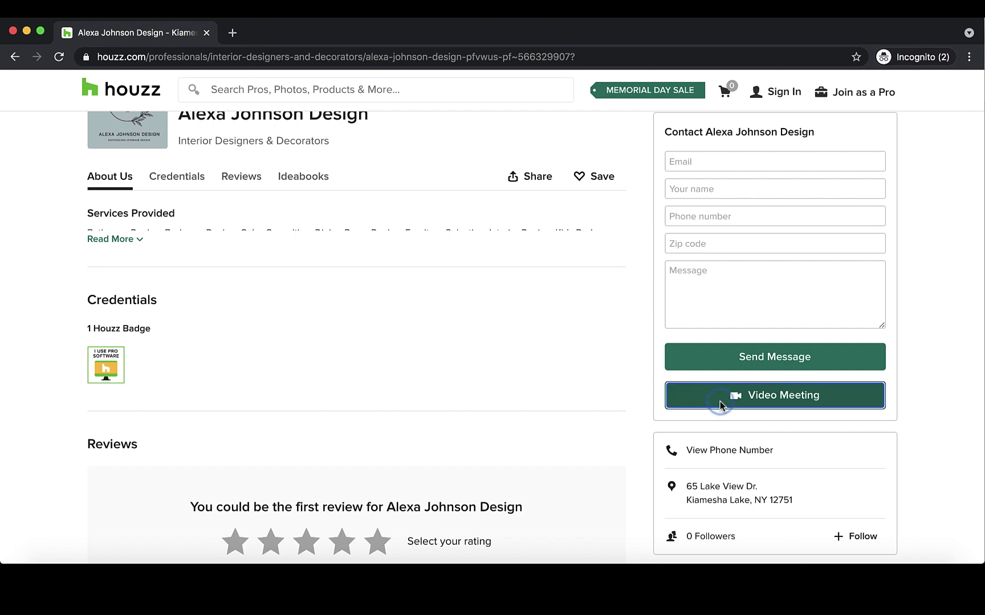
Book a Video Meeting at 4:30 PM from the designer's profile with a bathroom design message.
click(722, 401)
click(534, 399)
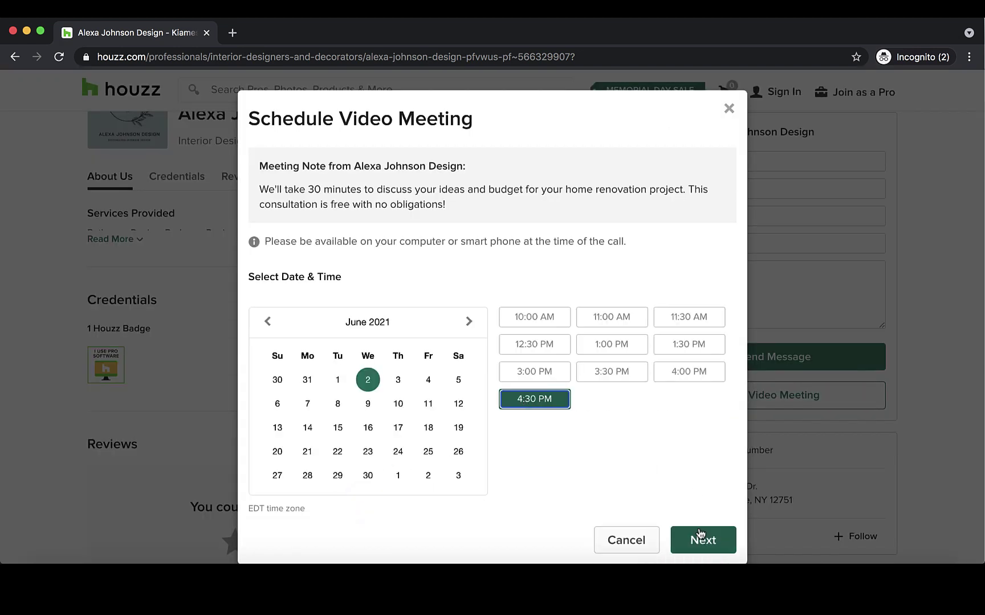
click(702, 540)
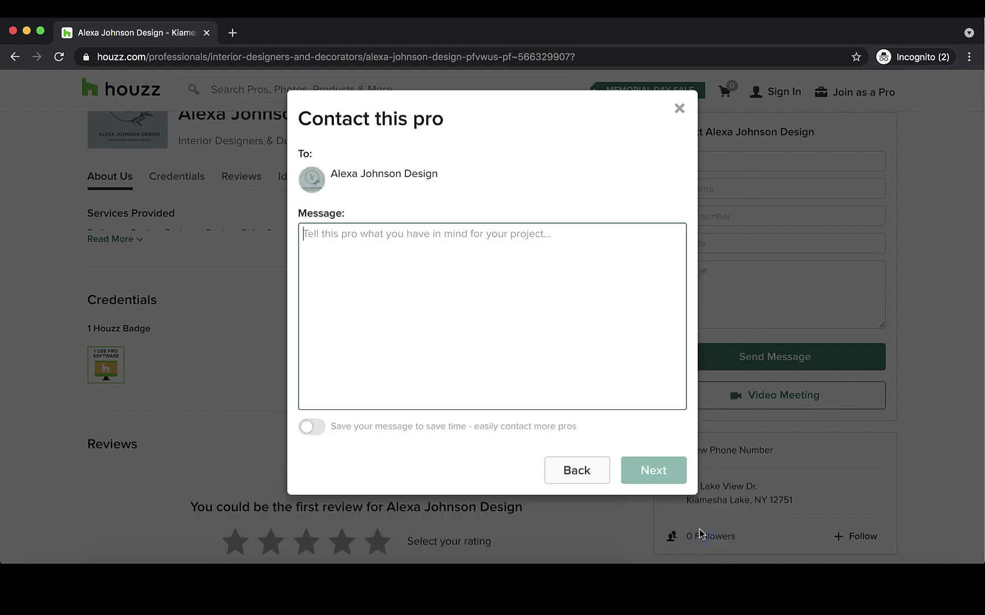
text(Let's talk about the n)
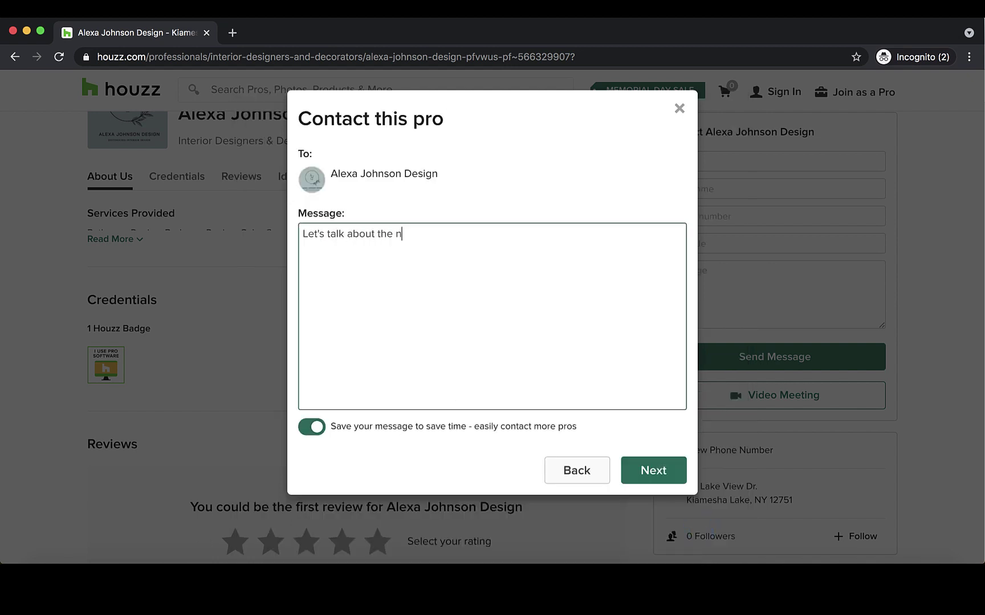
text(ew bathroom design for my hom)
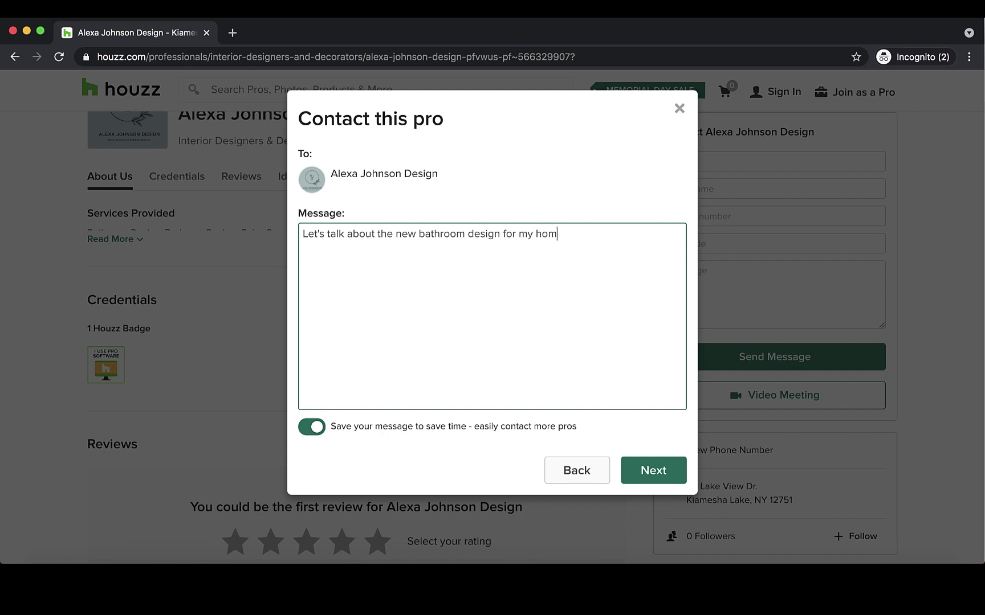
text(e.)
click(653, 469)
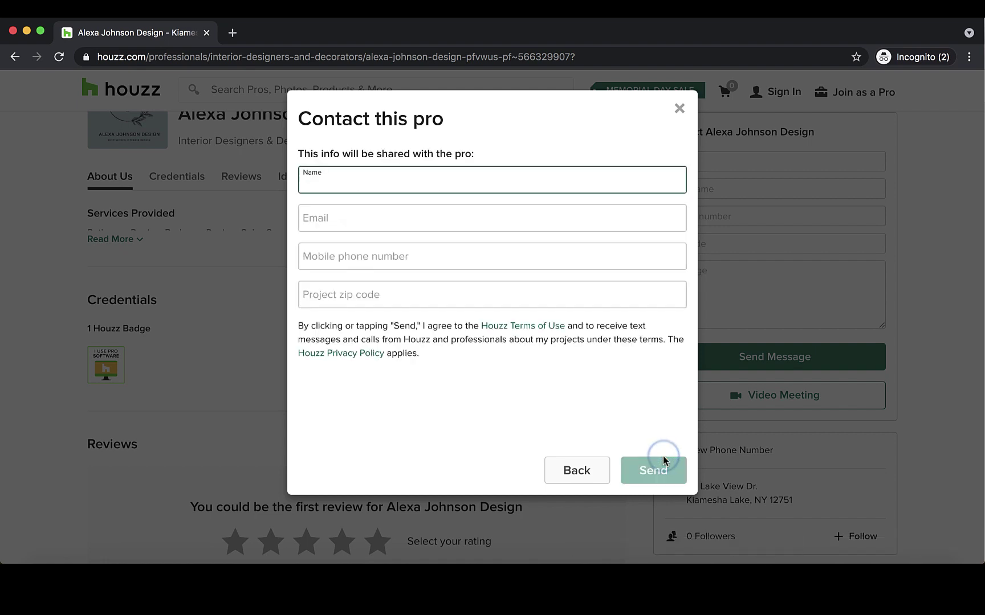
text(Joe Smith)
Fill in name, email, phone and zip code and send the video meeting request.
key(Tab)
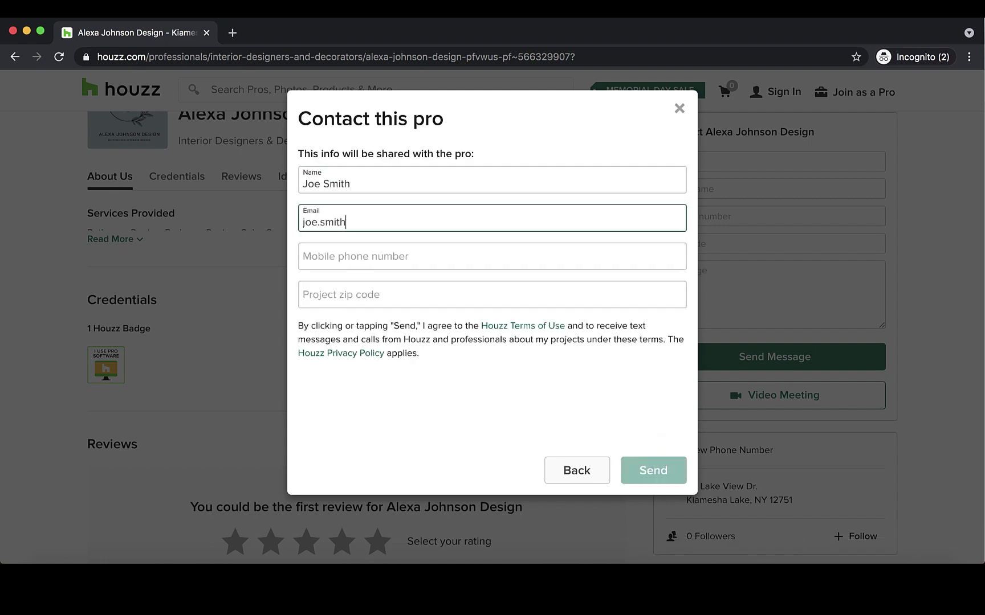
key(Tab)
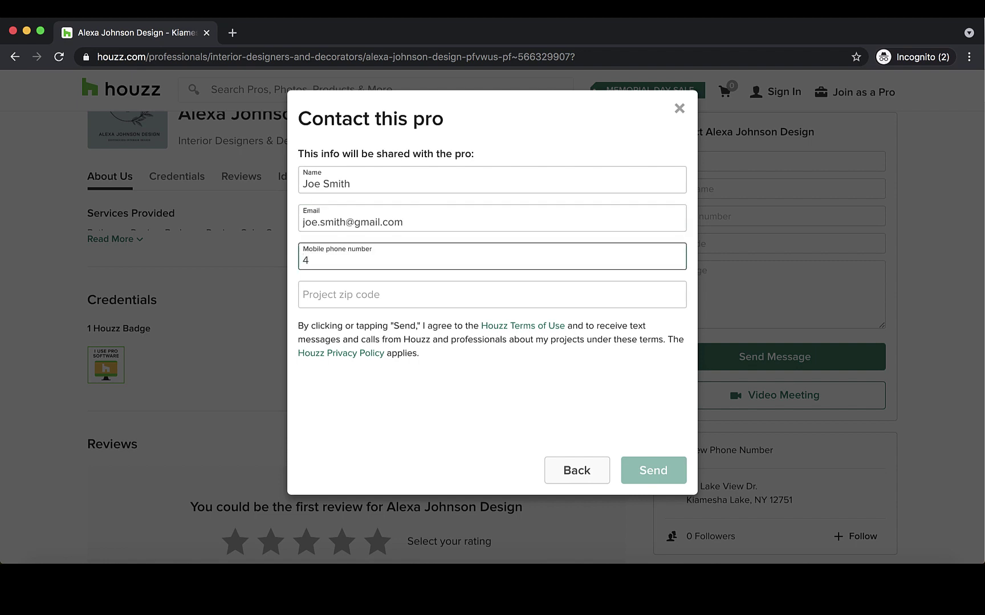
key(Tab)
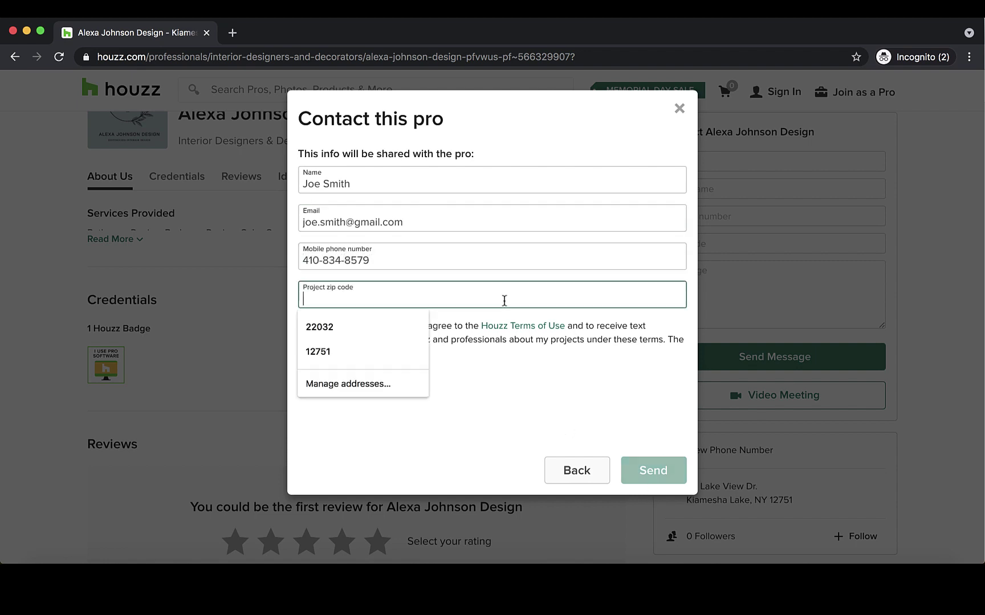
text(21237)
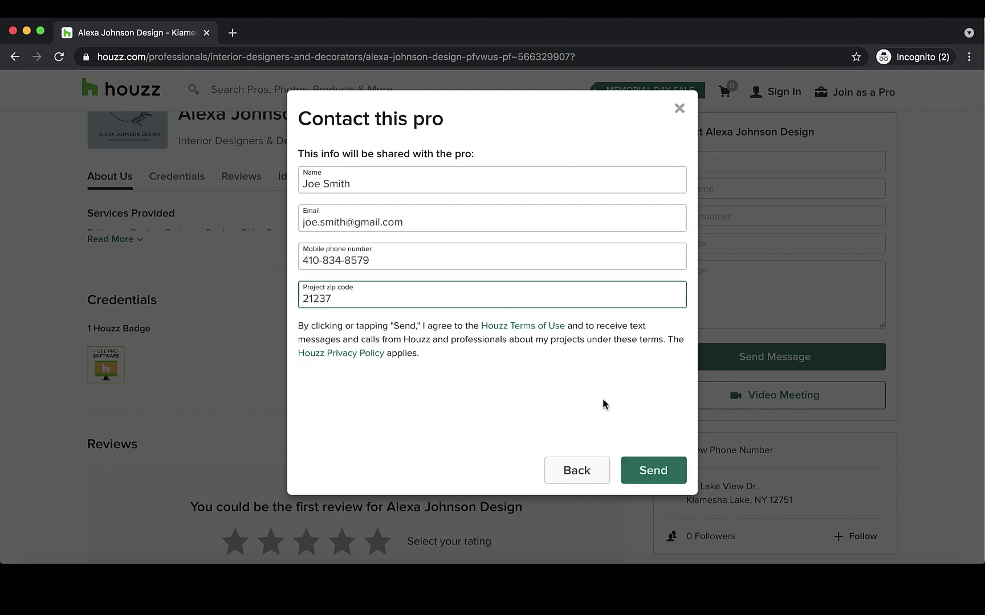
click(639, 464)
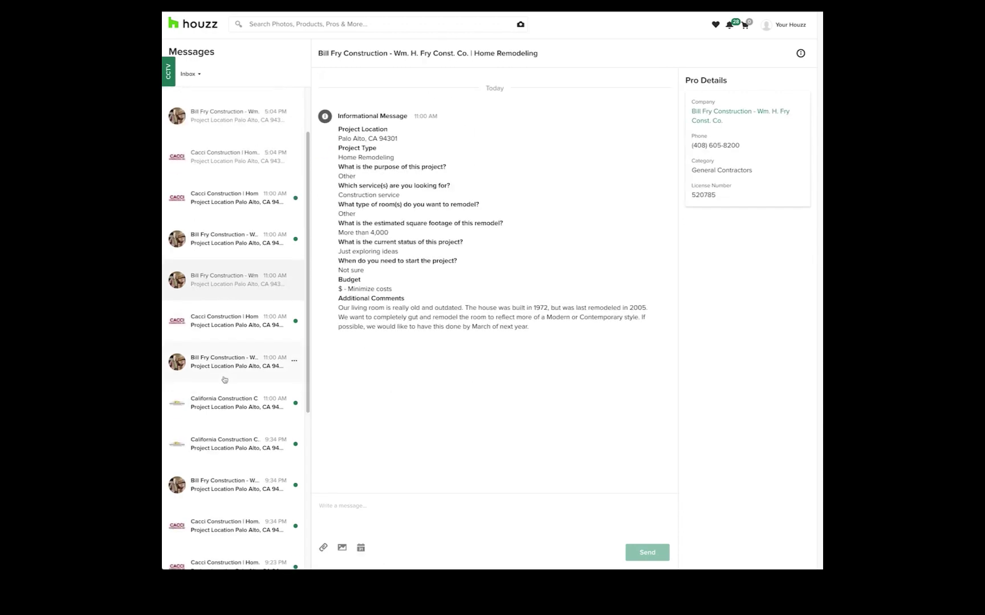
scroll(225, 379, down, 1)
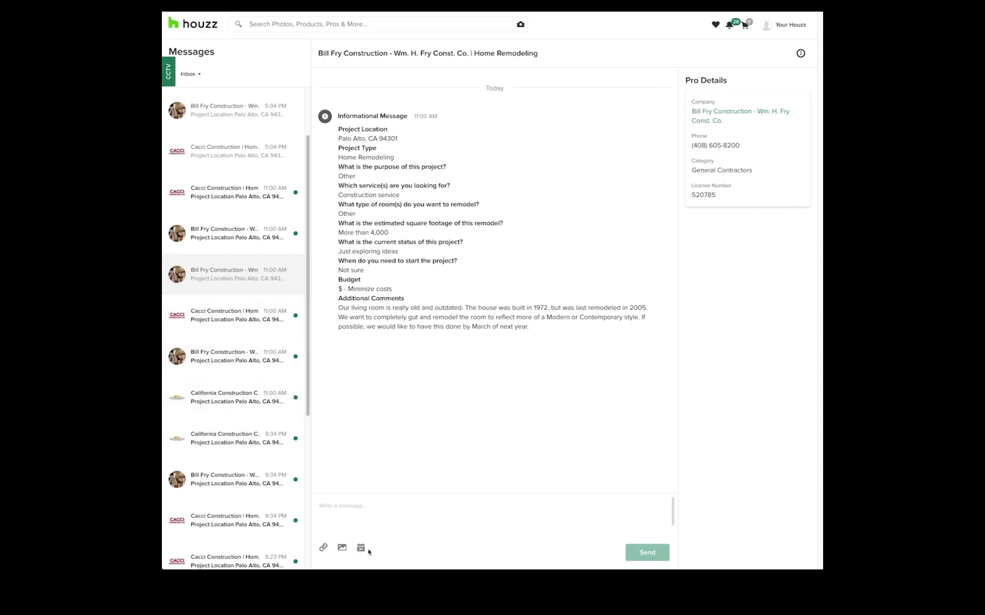
Send a meeting invite for May 12 at 3:00 PM from the Bill Fry Construction conversation.
click(360, 548)
click(415, 314)
click(519, 315)
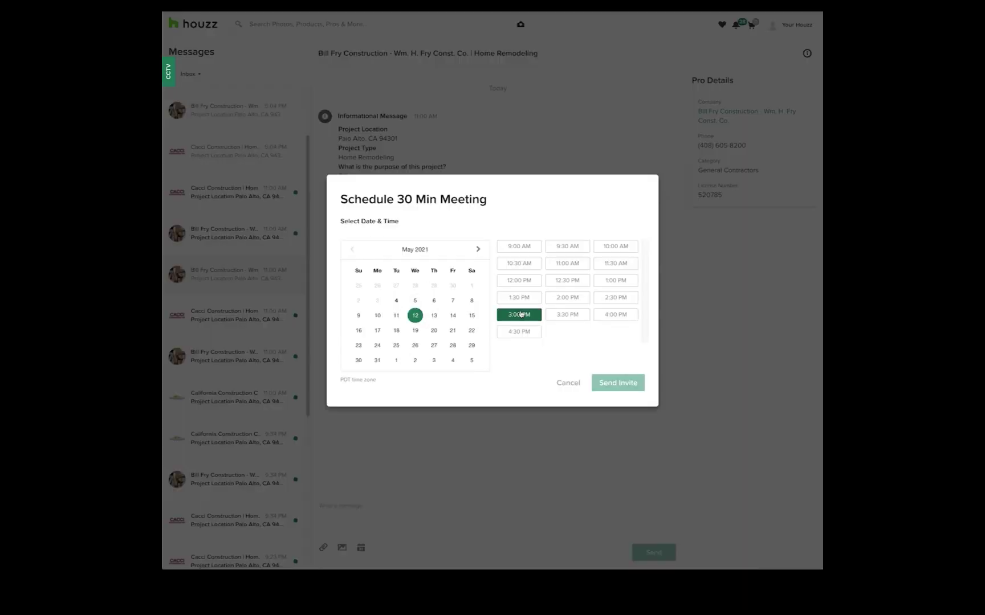
click(618, 382)
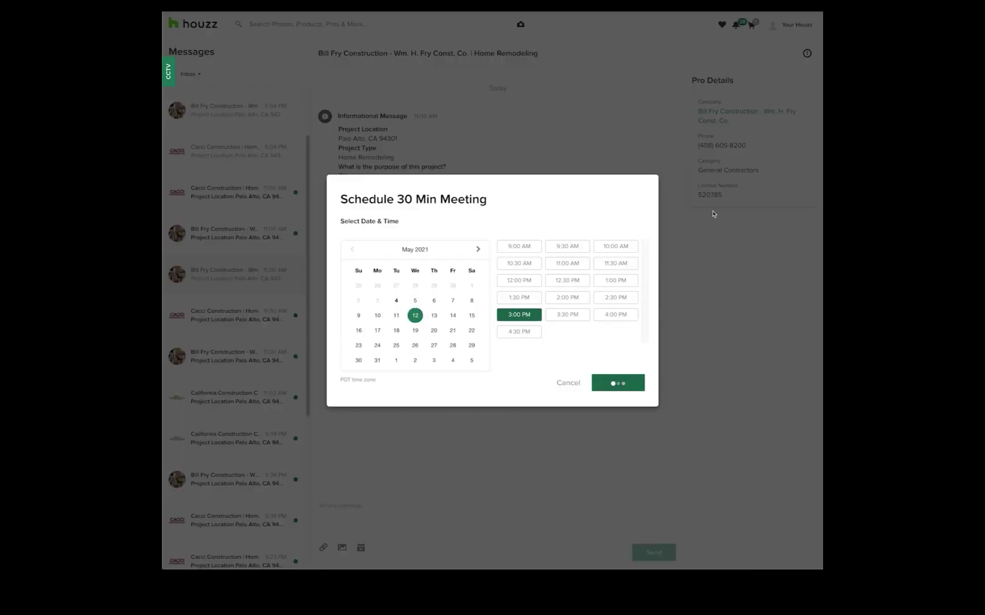